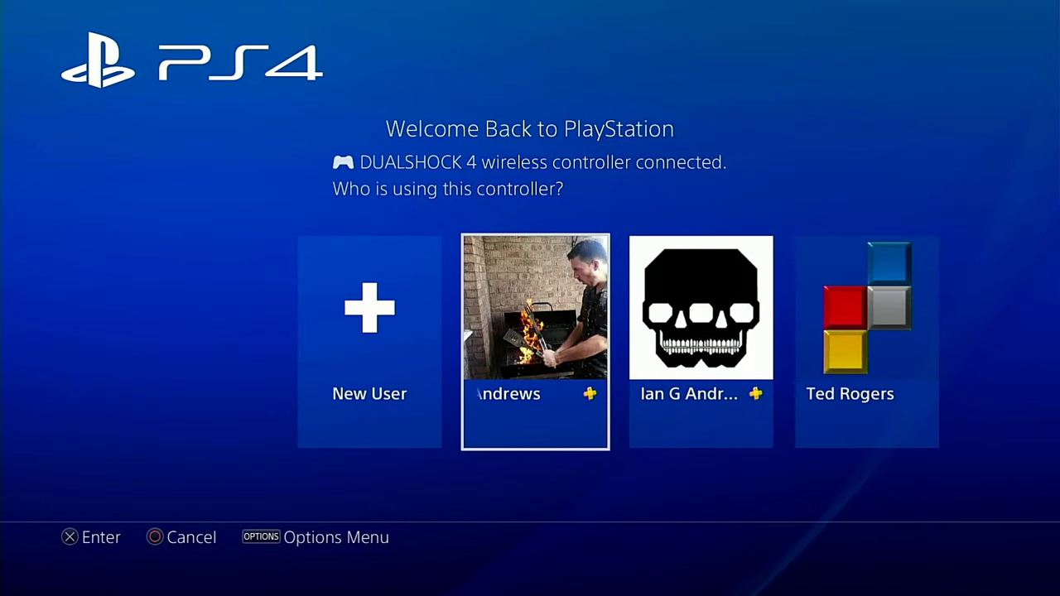
Step: Continue with the highlighted existing user profile and open the console's Settings
key(Left)
key(Right)
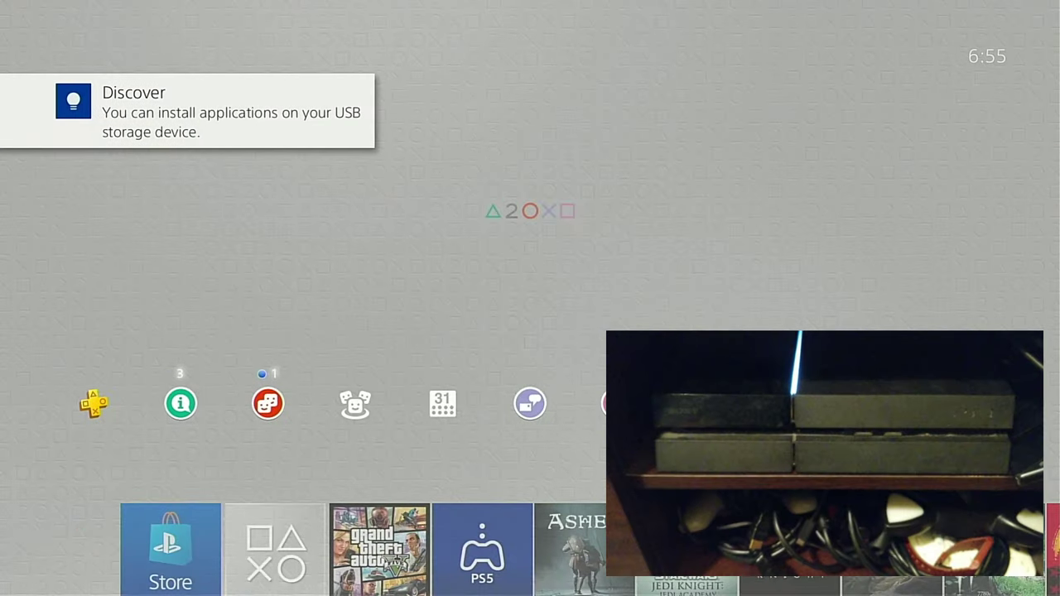
key(Left)
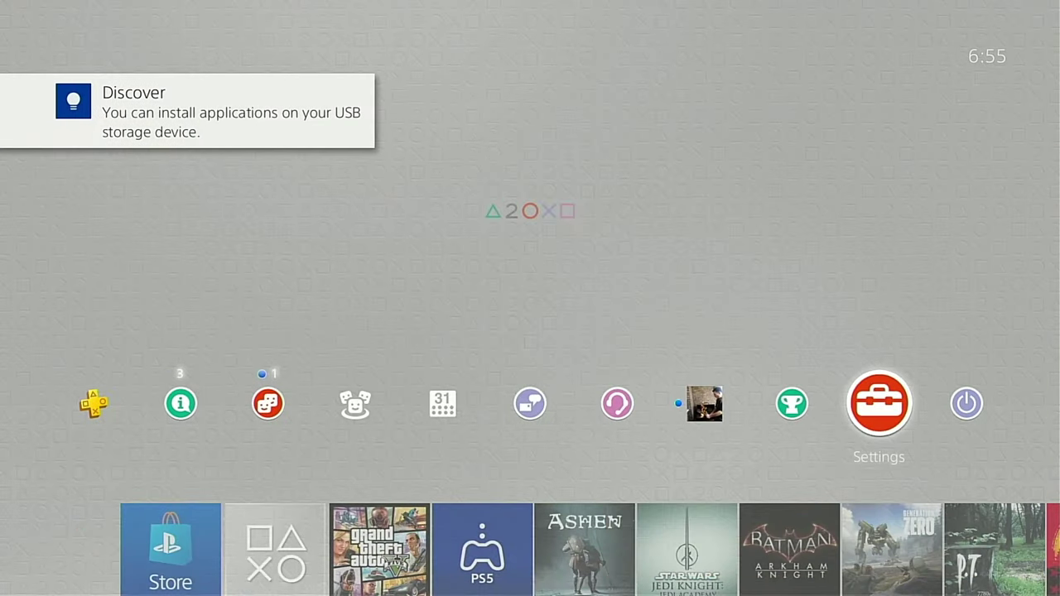
key(Return)
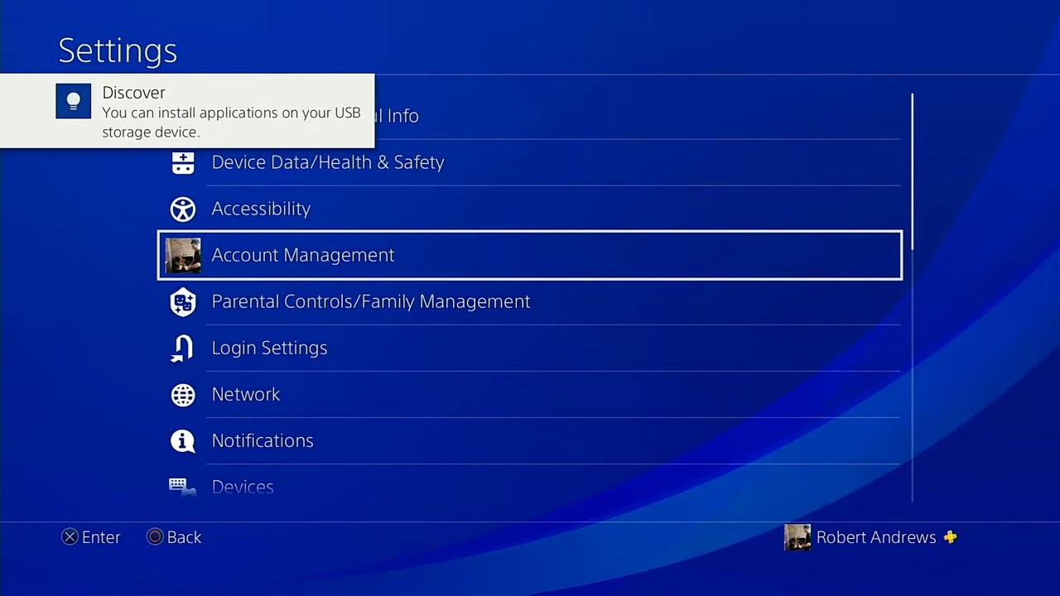
Step: Open the Devices settings
key(Down)
key(Down)
key(Down)
key(Down)
key(Down)
key(Down)
key(Down)
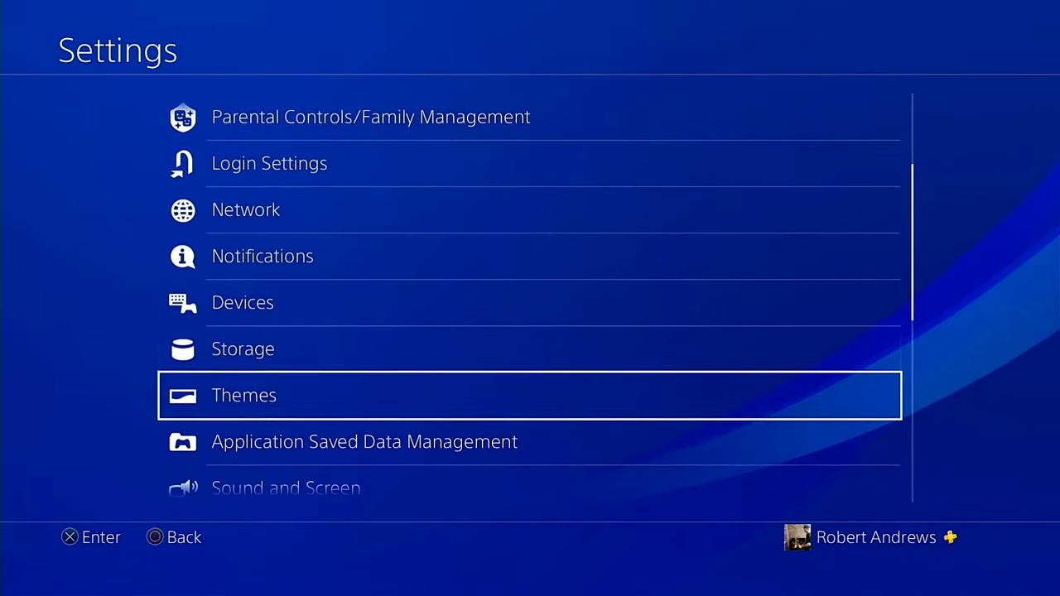
key(Up)
key(Up)
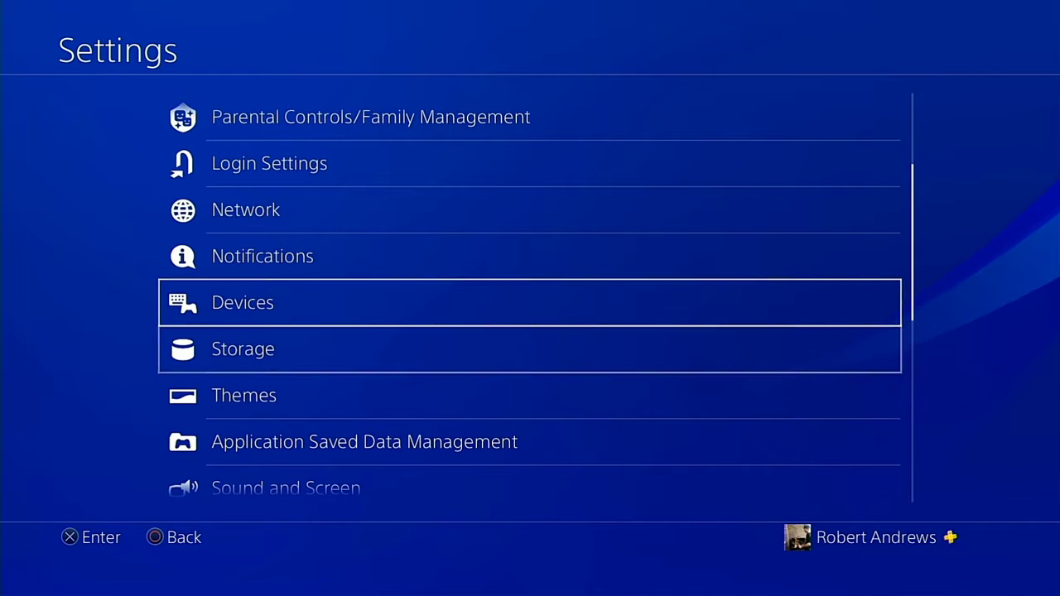
key(Return)
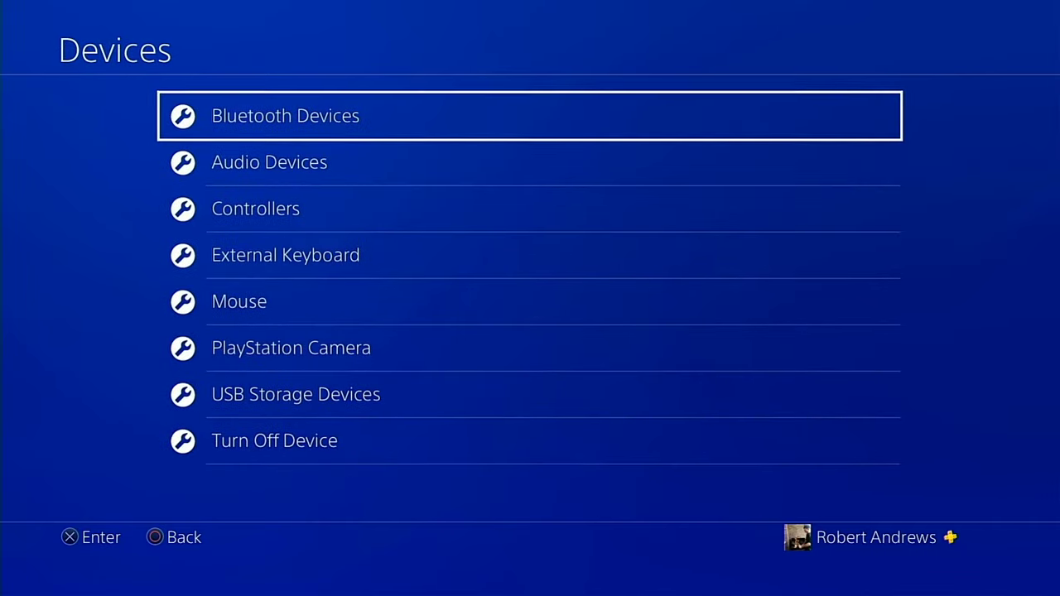
Step: Open the details of the Ugreen Storage Device among the USB storage devices
key(Down)
key(Down)
key(Down)
key(Down)
key(Down)
key(Down)
key(Down)
key(Up)
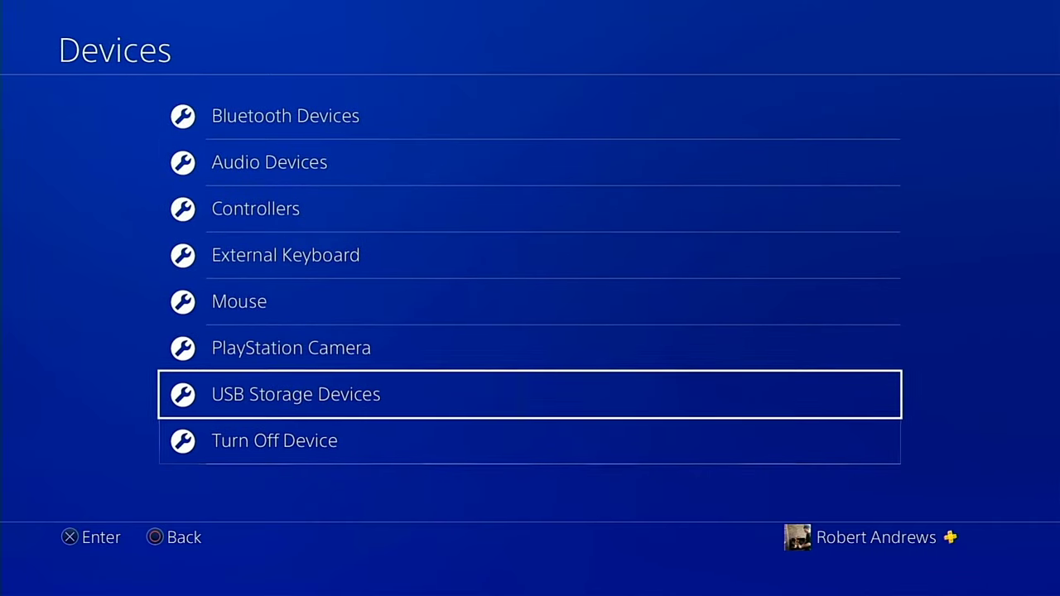
key(Return)
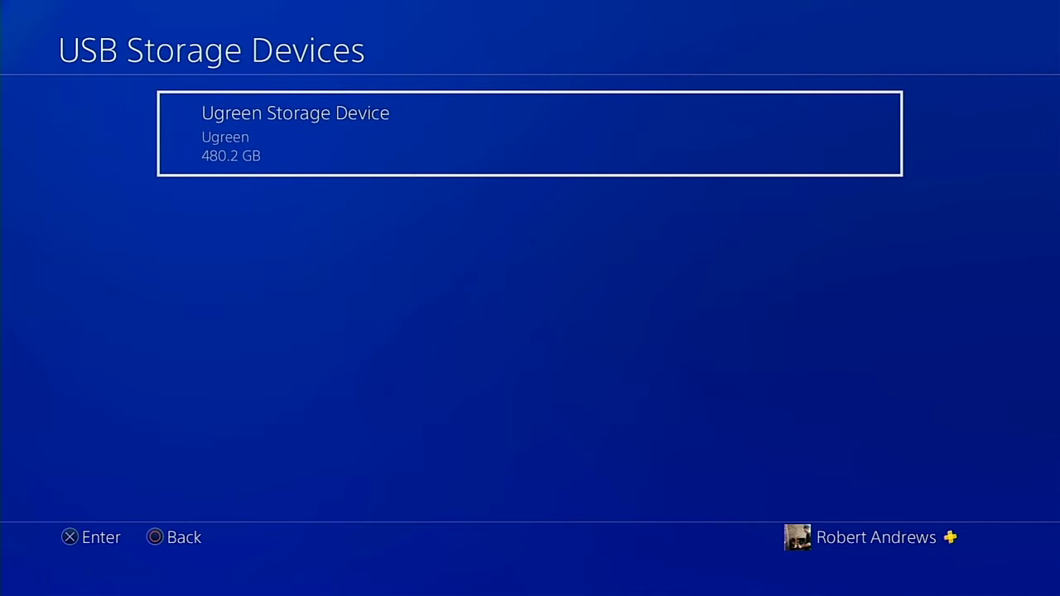
key(Return)
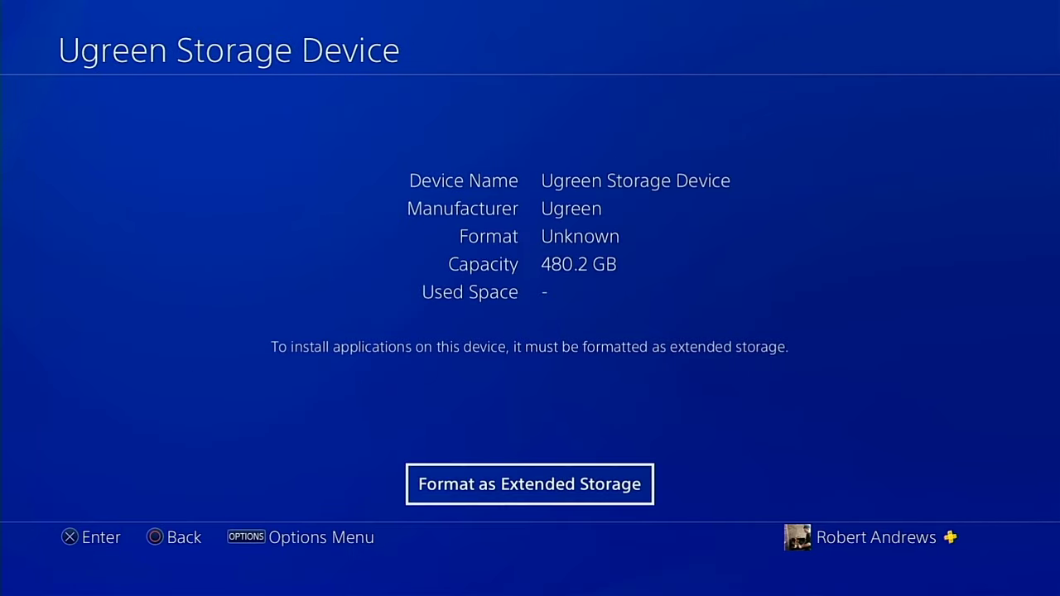
Step: Format the Ugreen Storage Device as extended storage and accept the deletion of all its data
key(Return)
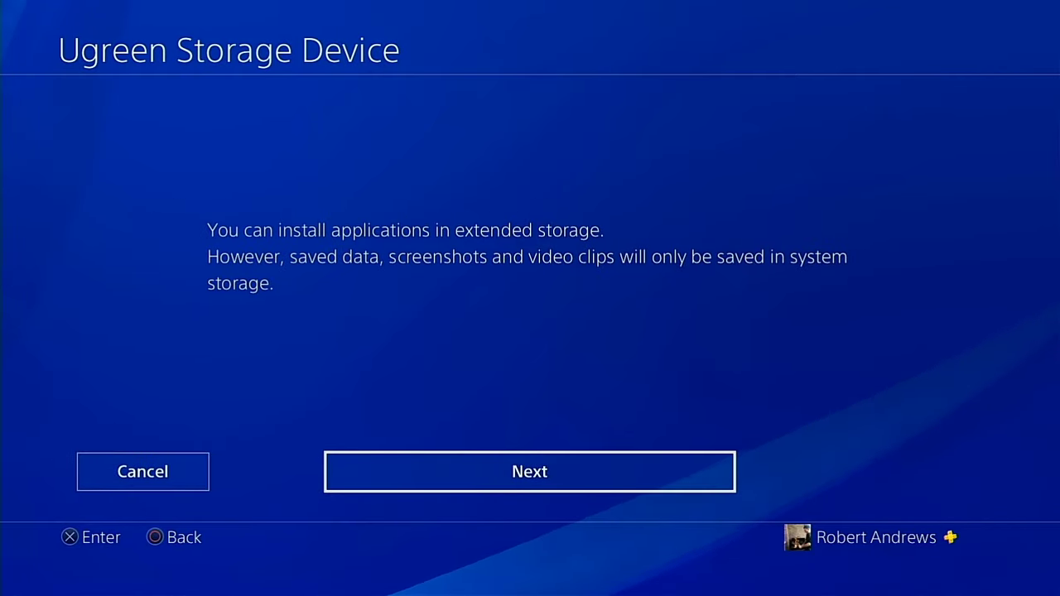
key(Return)
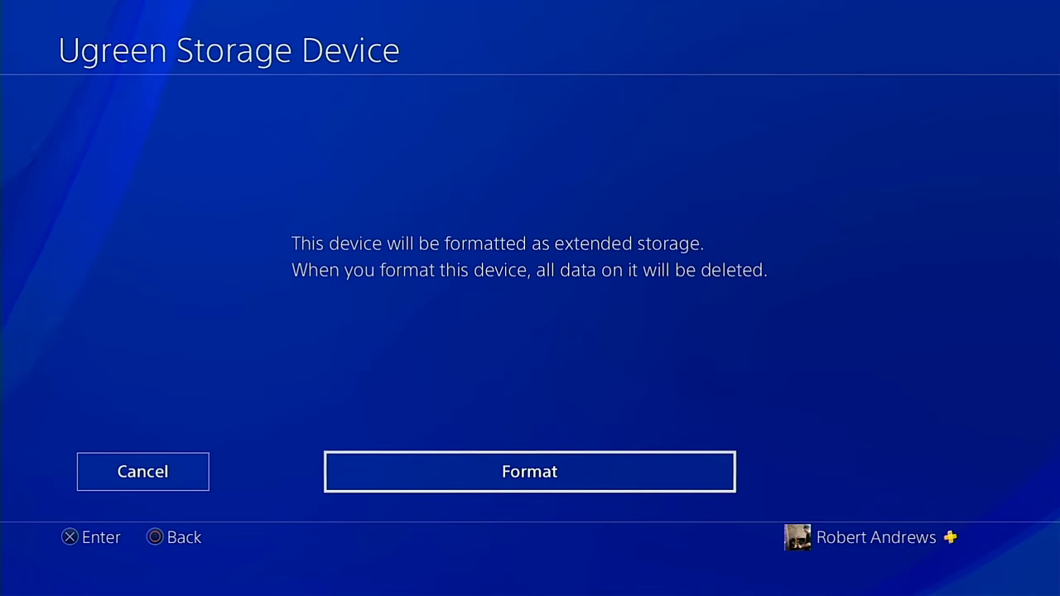
key(Return)
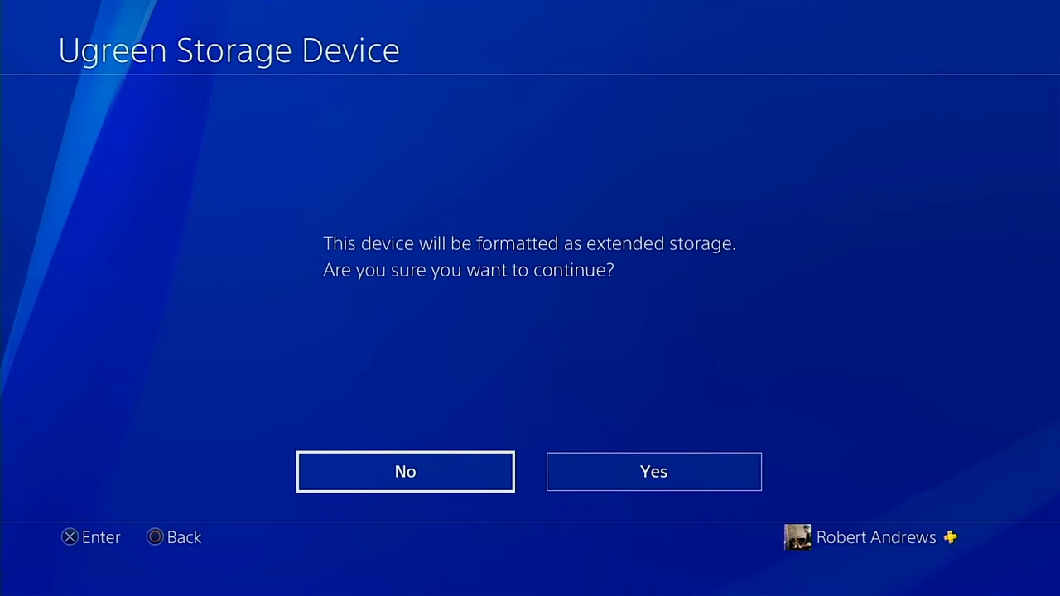
key(Right)
key(Return)
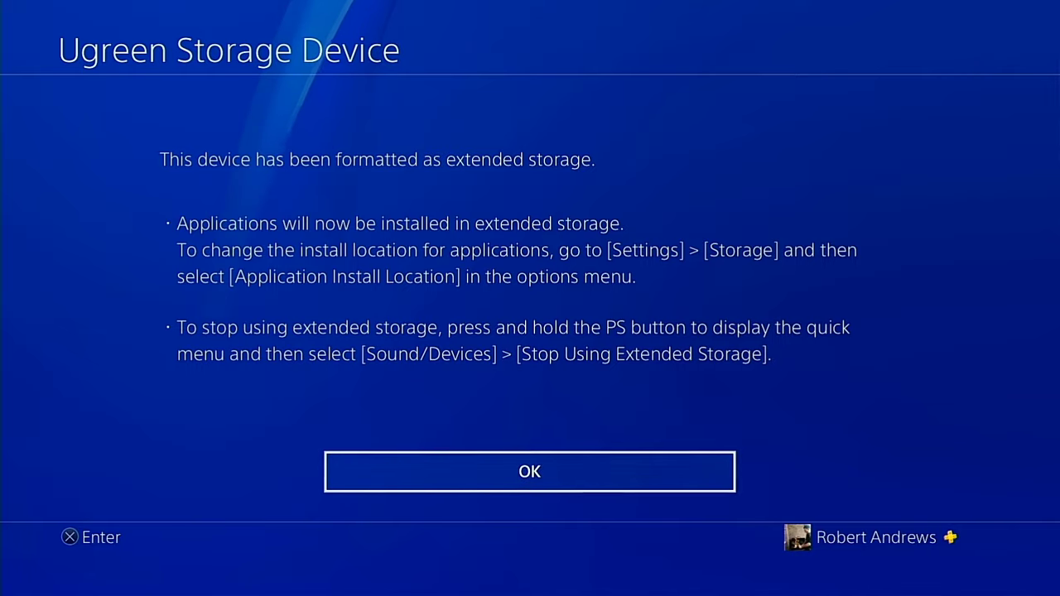
key(Return)
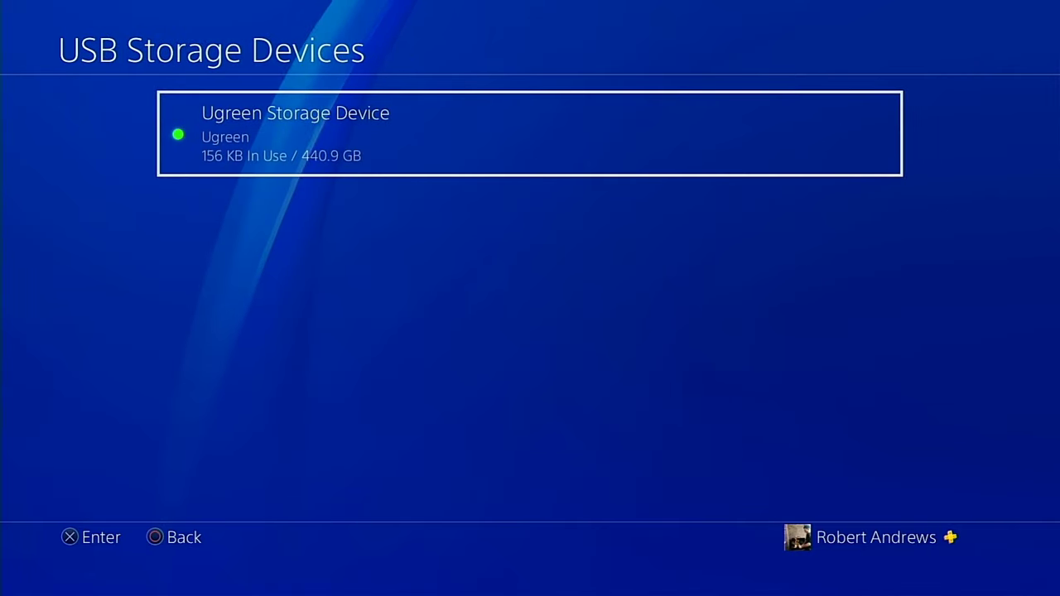
Step: Return to the home screen and reopen Settings
key(Escape)
key(super)
key(Down)
key(Right)
key(Right)
key(Right)
key(Right)
key(Right)
key(Right)
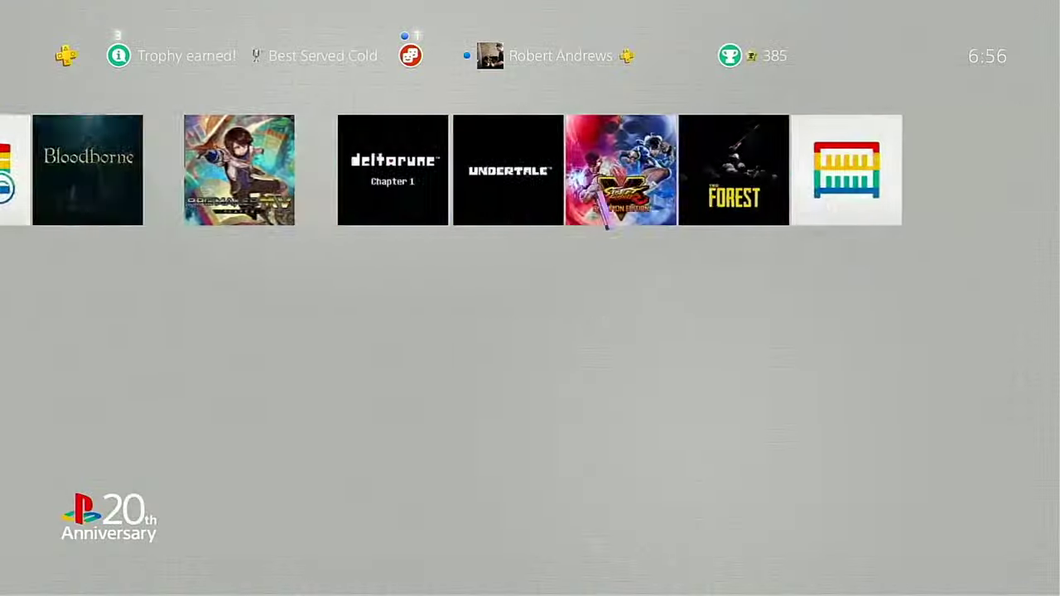
key(Left)
key(Up)
key(Right)
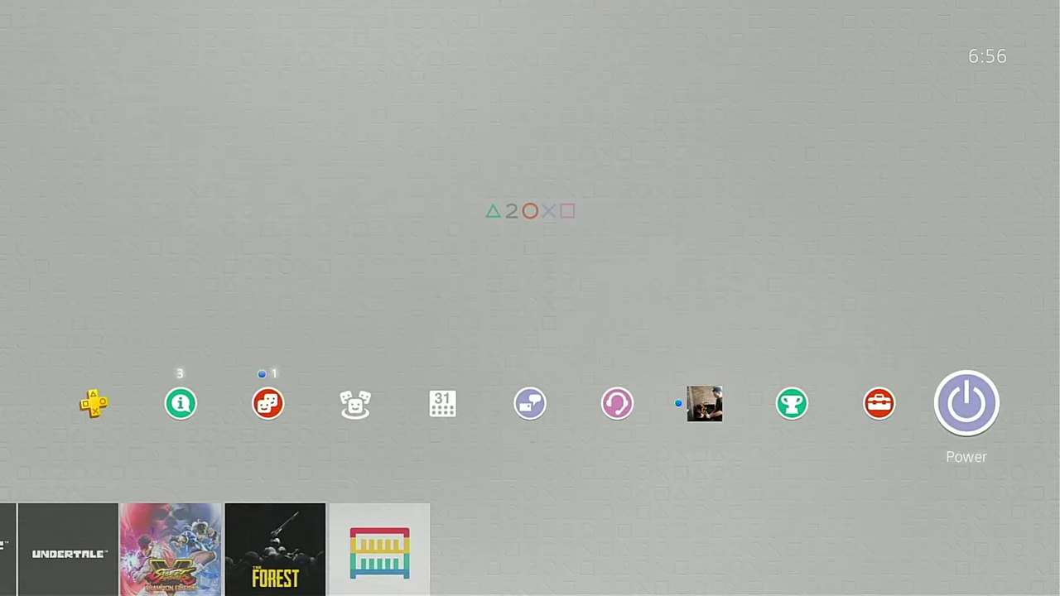
key(Left)
key(Return)
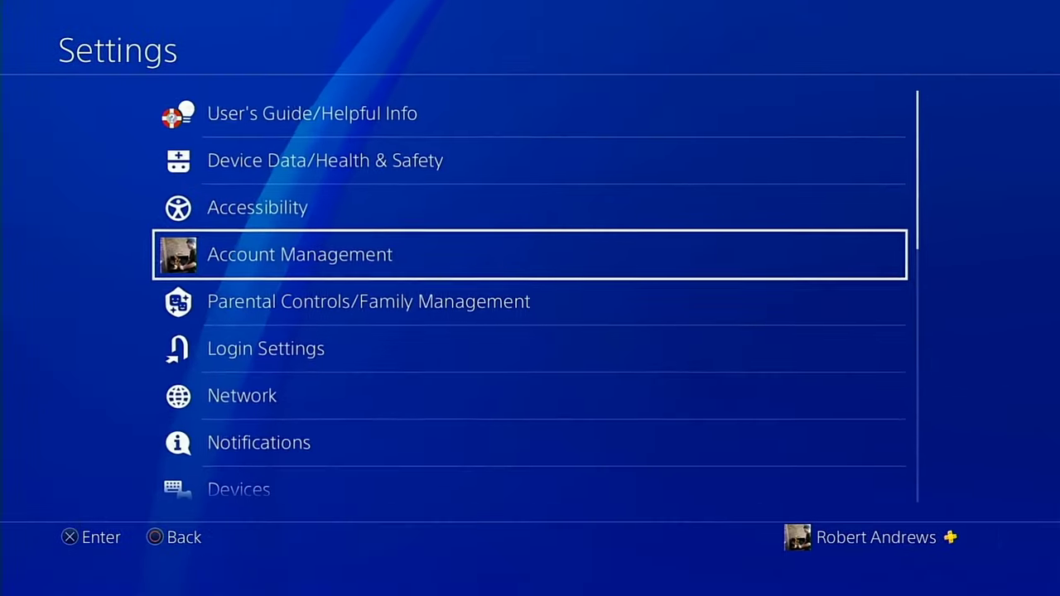
Step: Open the Storage settings to see the system and extended storage
key(Down)
key(Down)
key(Down)
key(Down)
key(Down)
key(Down)
key(Down)
key(Down)
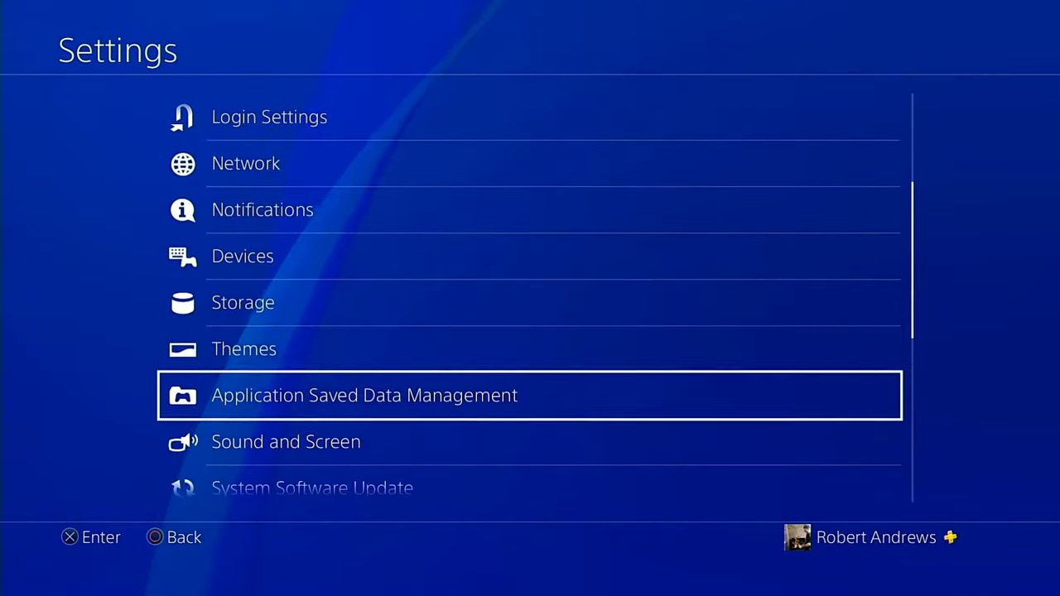
key(Up)
key(Up)
key(Return)
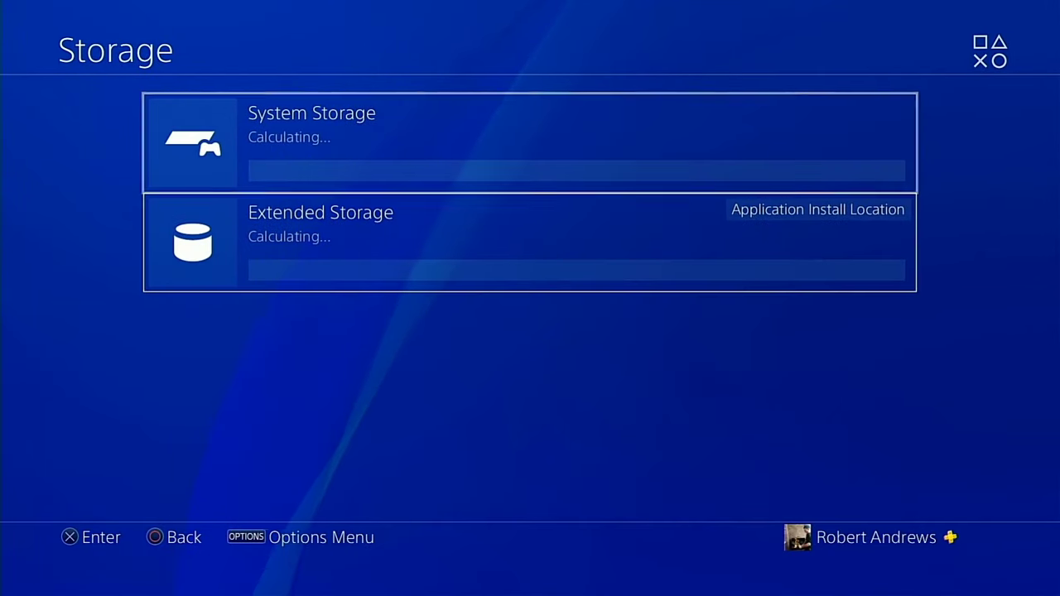
Step: Open the list of applications installed in System Storage
key(Down)
key(Up)
key(Return)
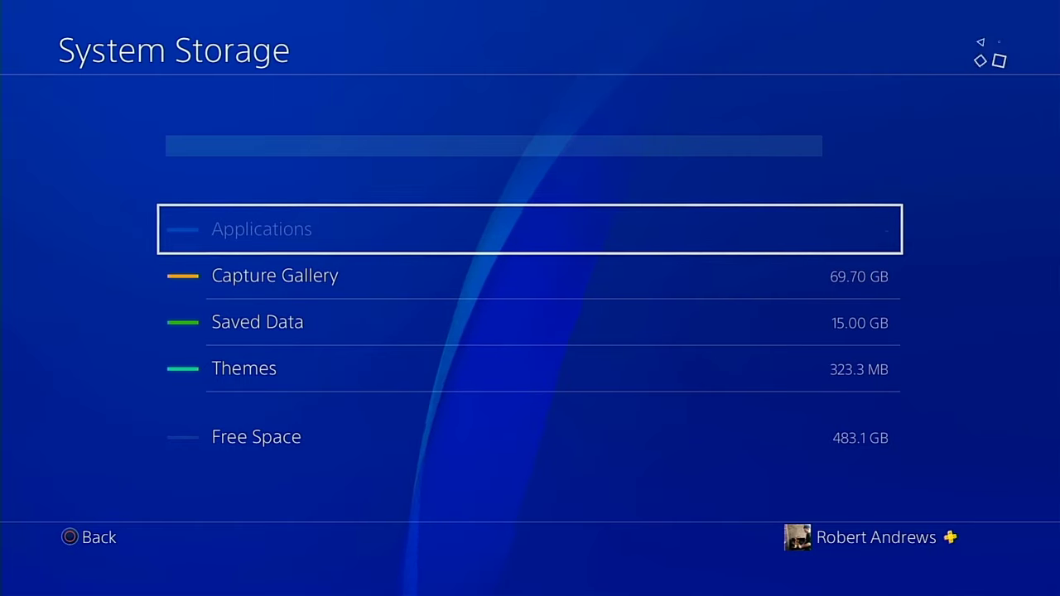
key(Return)
key(Down)
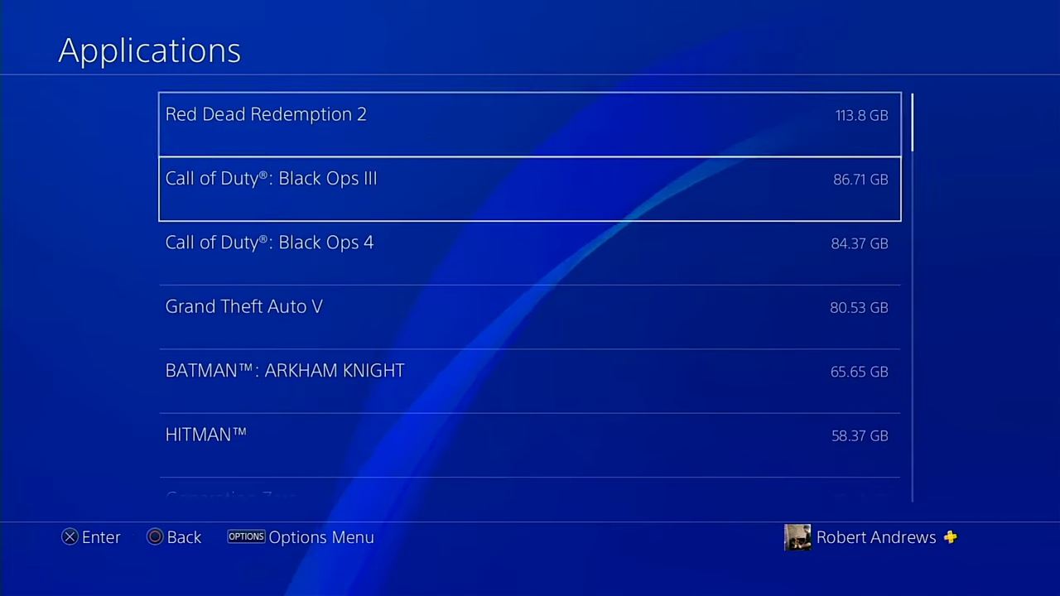
Step: Begin moving applications to extended storage and mark Grand Theft Auto V for the move
key(Down)
key(Down)
key(Down)
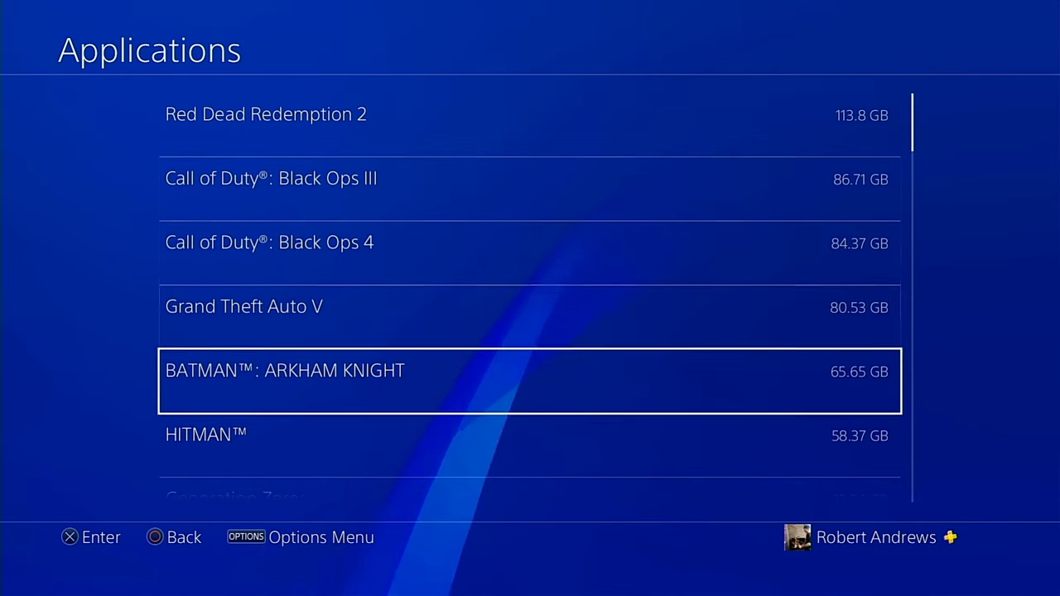
key(Up)
key(Menu)
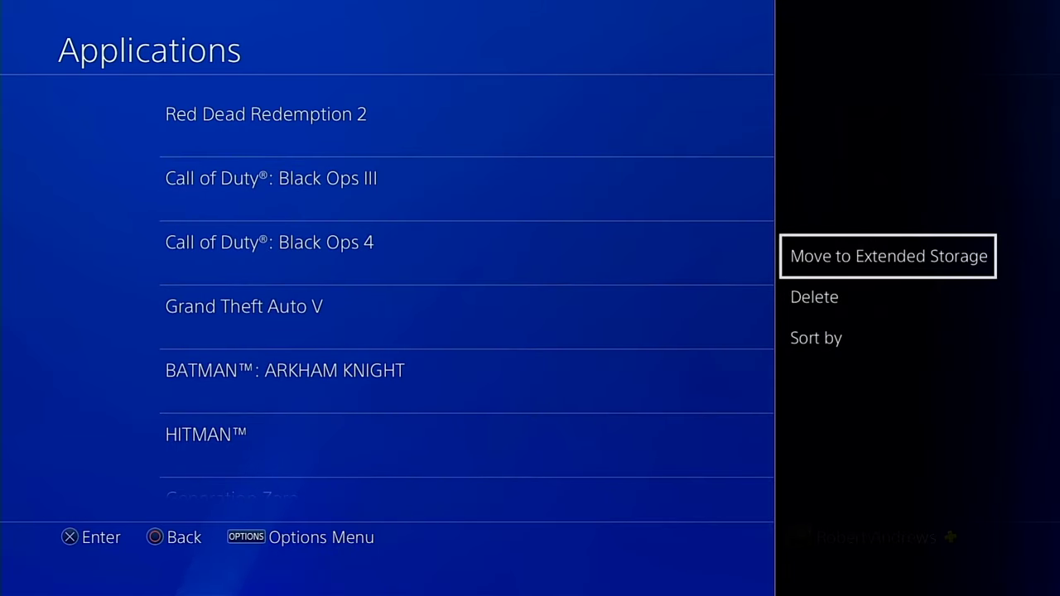
key(Return)
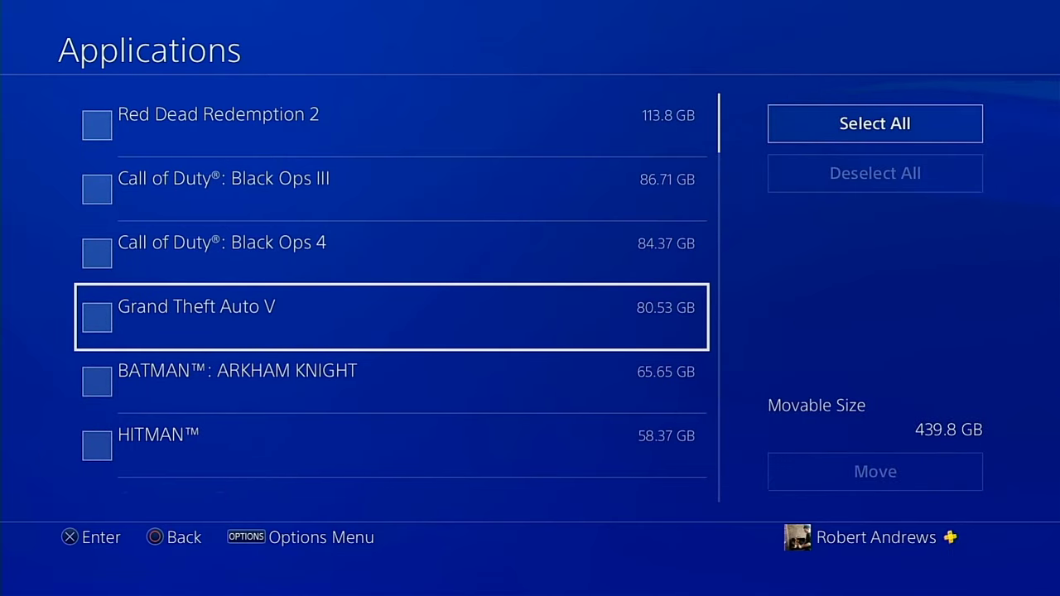
key(Return)
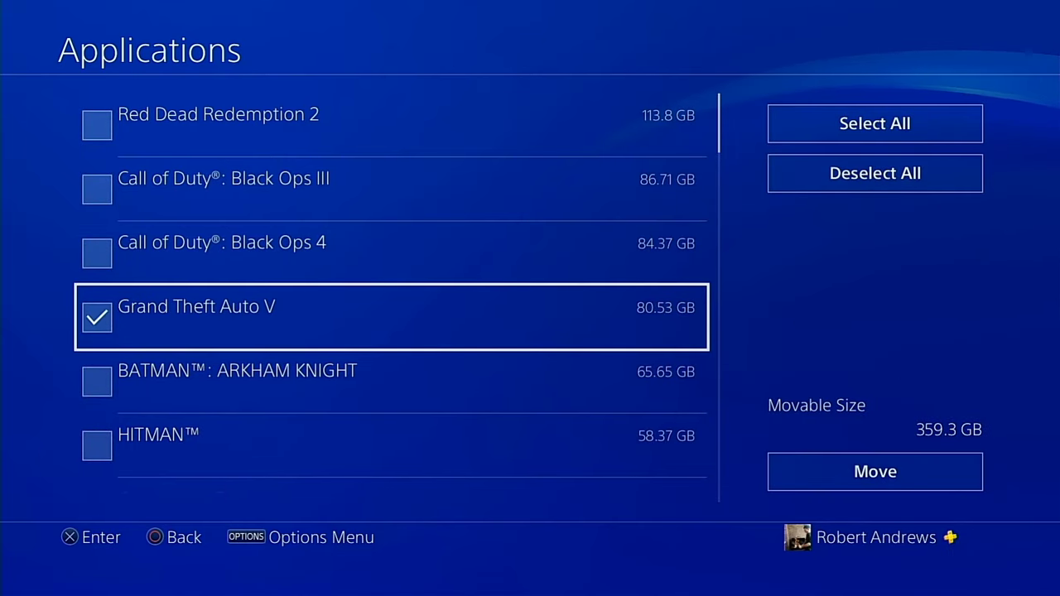
Step: Mark Bloodborne as another game to move to extended storage
key(Up)
key(Up)
key(Up)
key(Down)
key(Down)
key(Down)
key(Down)
key(Down)
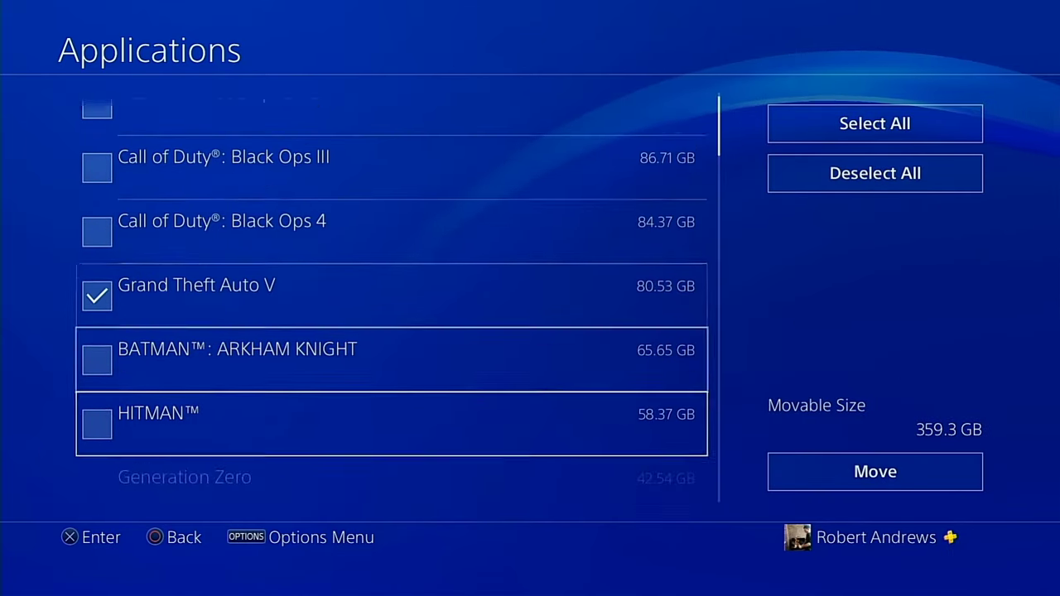
key(Down)
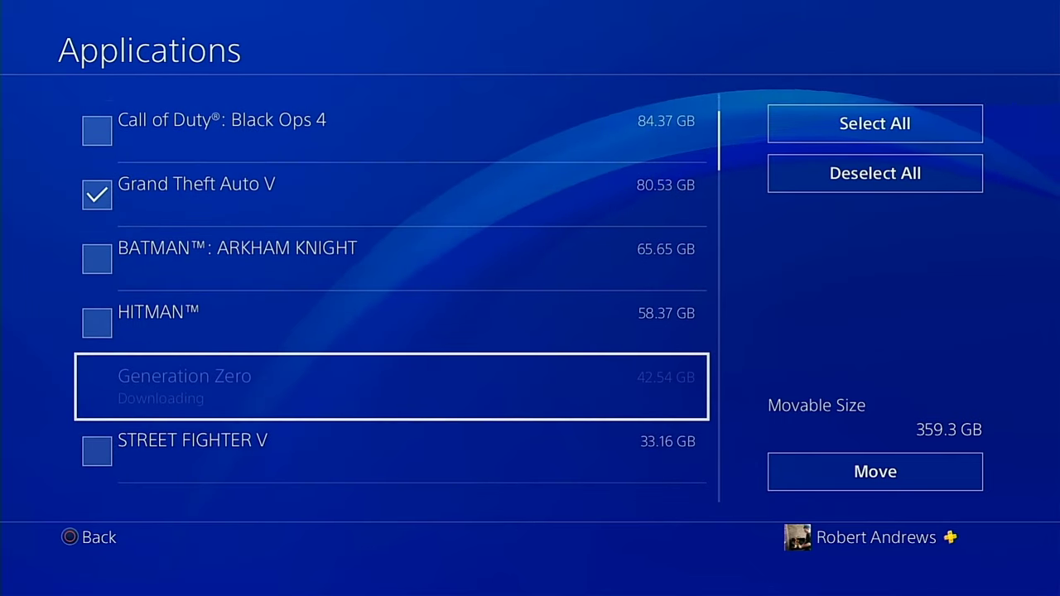
key(Up)
key(Up)
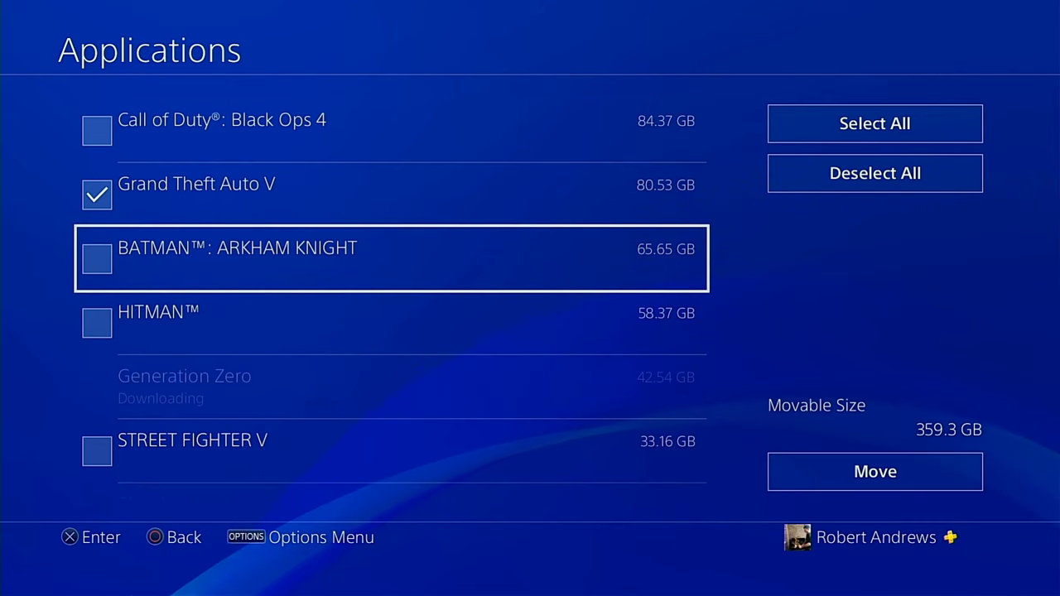
key(Down)
key(Down)
key(Down)
key(Down)
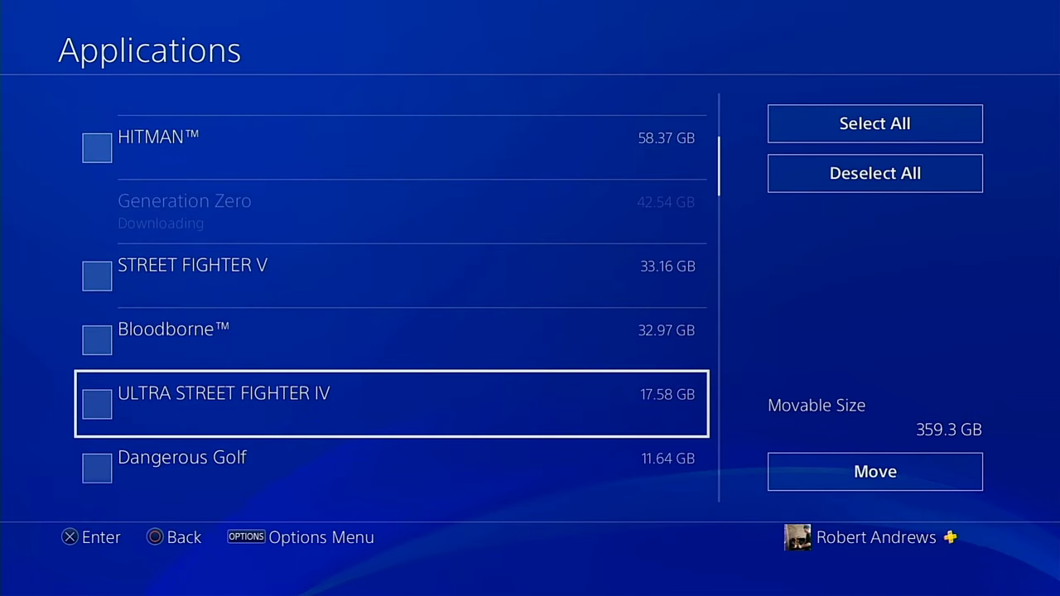
key(Up)
key(Return)
Step: Add Ashen to the games marked for moving to extended storage
key(Up)
key(Up)
key(Up)
key(Up)
key(Up)
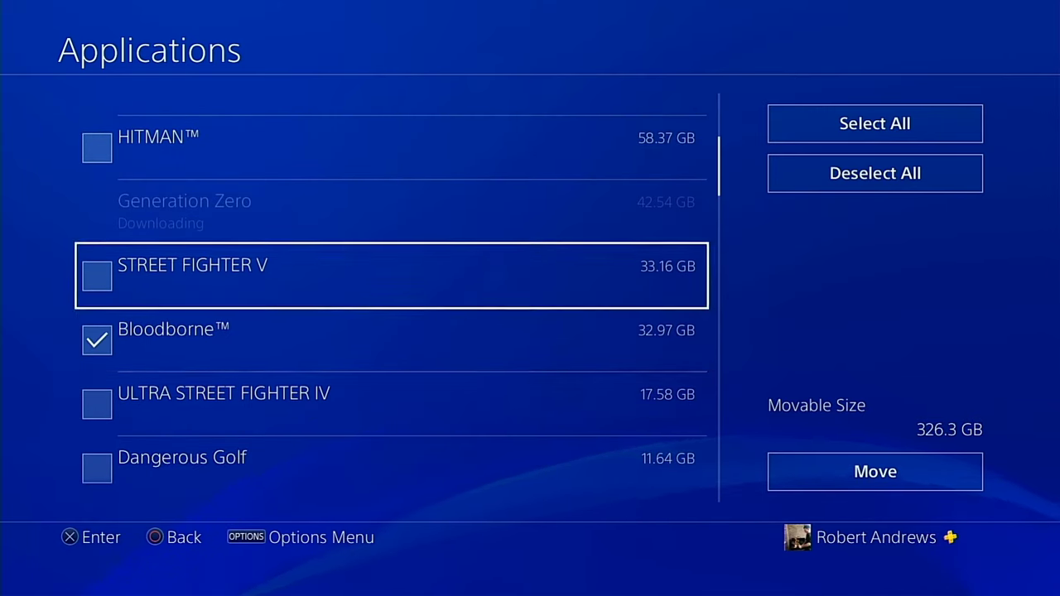
key(Down)
key(Down)
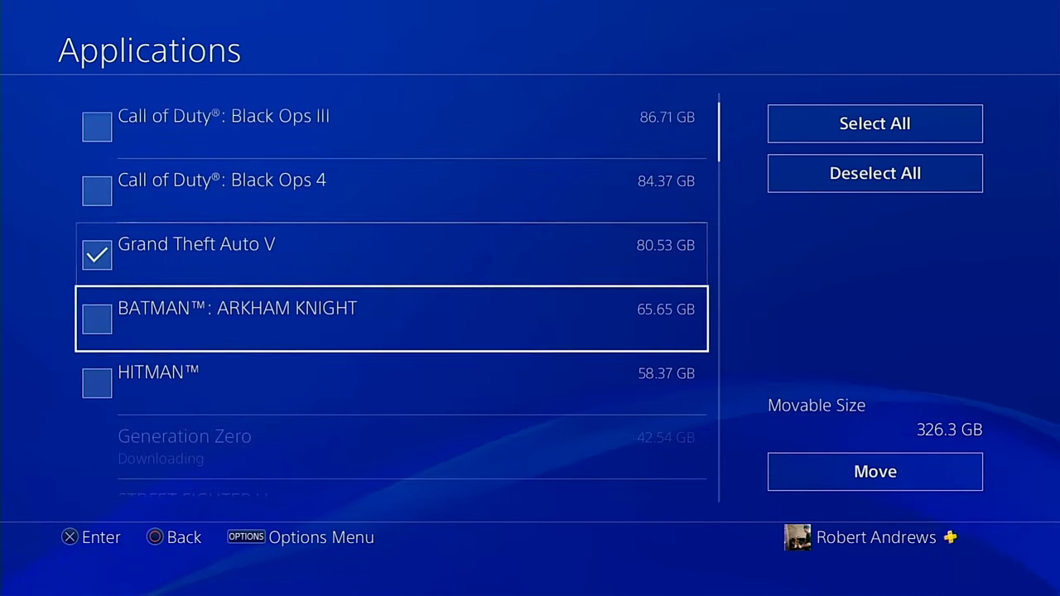
key(Up)
key(Up)
key(Up)
key(Up)
key(Down)
key(Down)
key(Down)
key(Down)
key(Down)
key(Down)
key(Down)
key(Down)
key(Down)
key(Down)
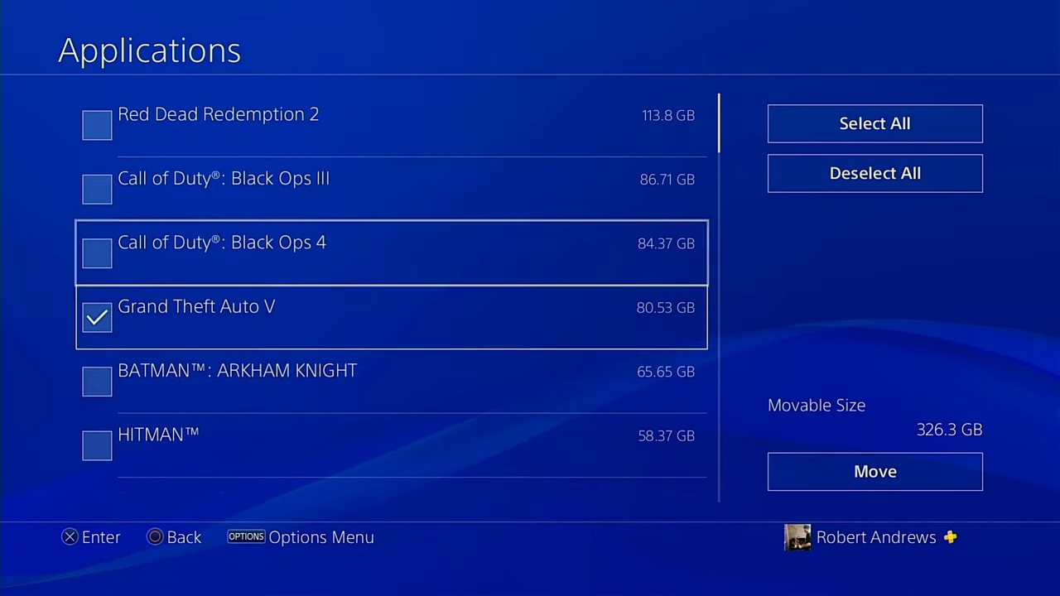
key(Down)
key(Down)
key(Down)
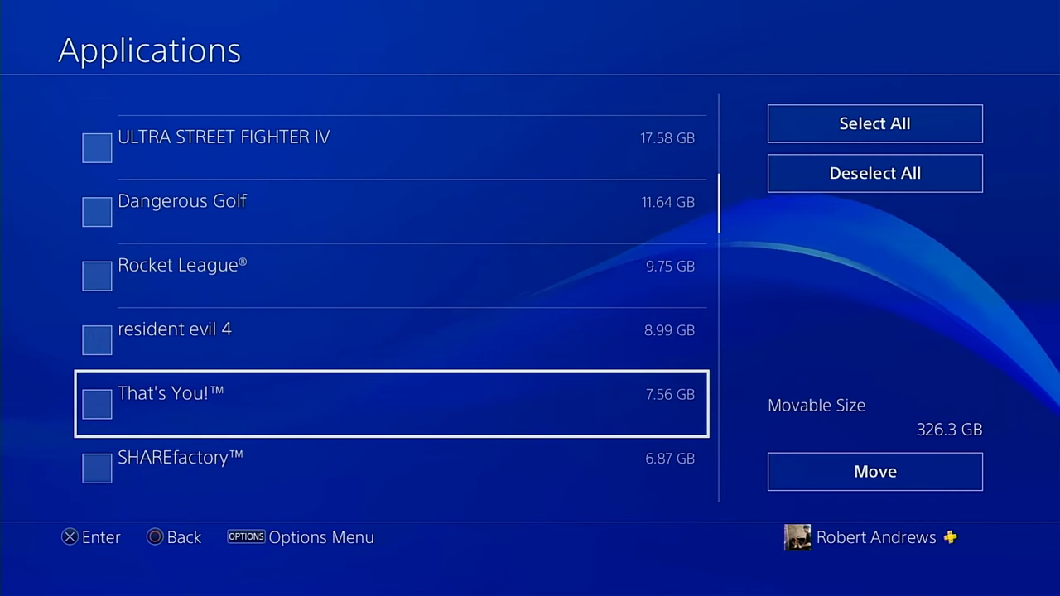
key(Down)
key(Down)
key(Down)
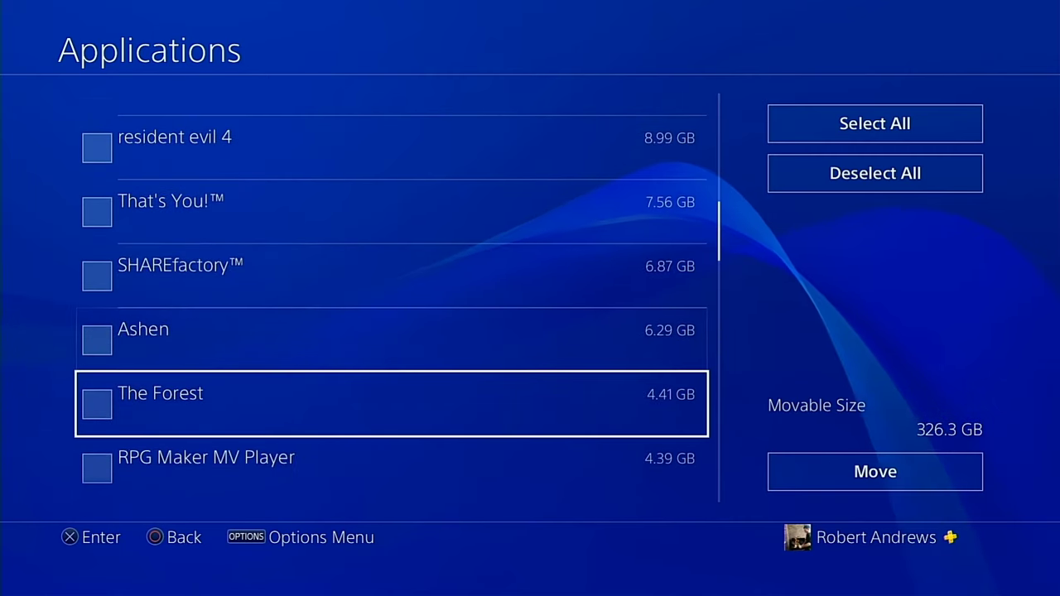
key(Up)
key(Return)
Step: Add The Forest to the games marked for moving to extended storage
key(Down)
key(Down)
key(Down)
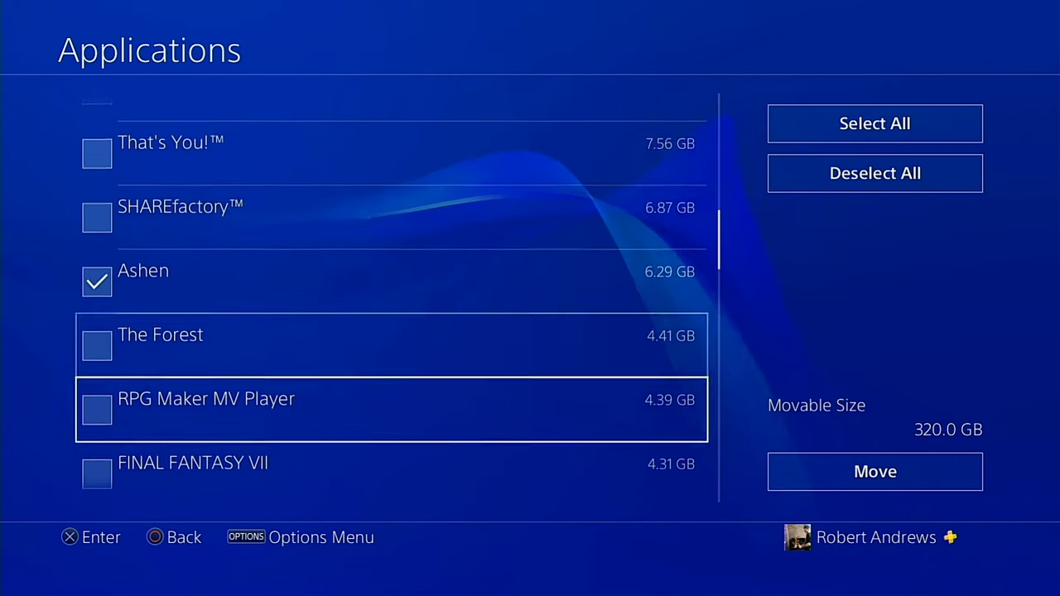
key(Up)
key(Up)
key(Return)
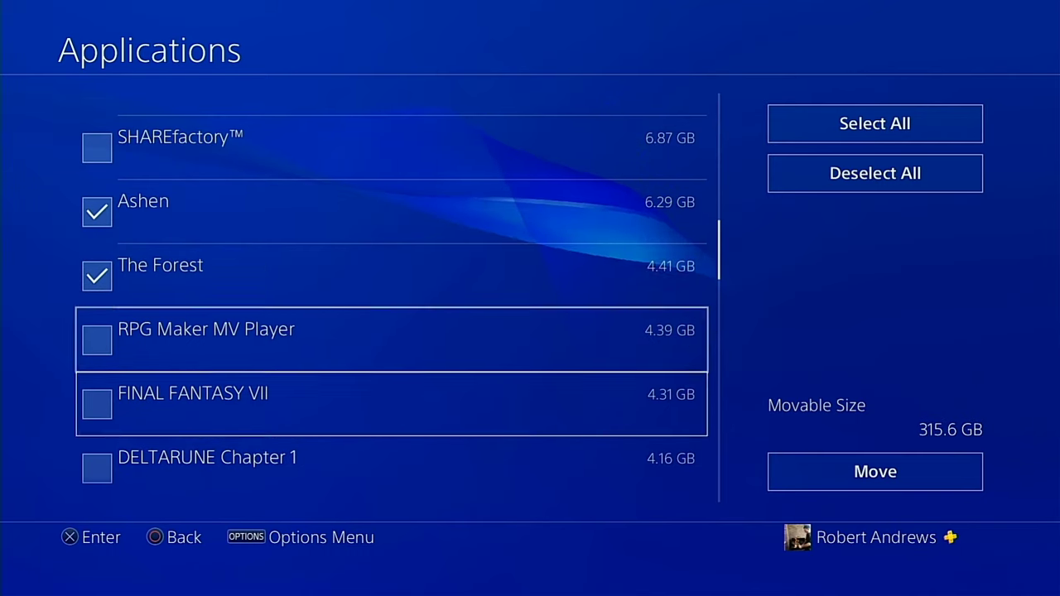
Step: Go through the rest of the applications list, then move all marked applications to extended storage and confirm
key(Down)
key(Down)
key(Down)
key(Down)
key(Down)
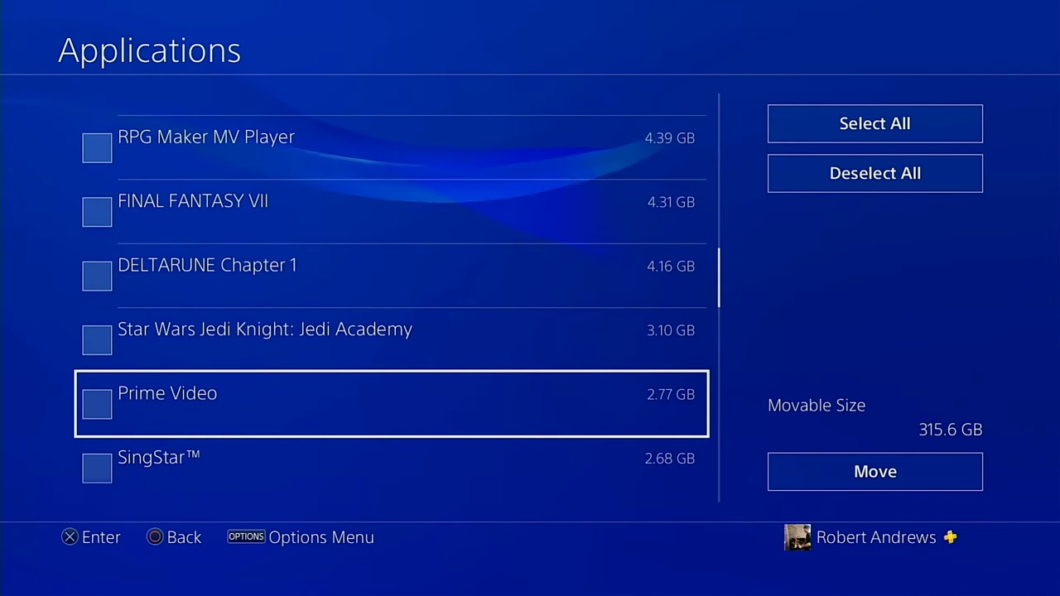
key(Down)
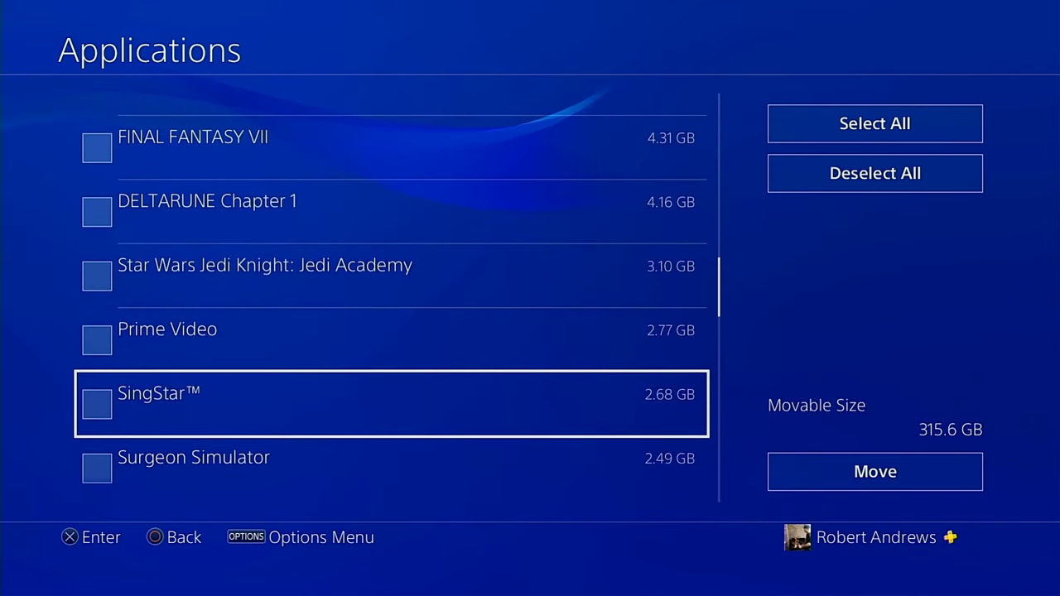
key(Down)
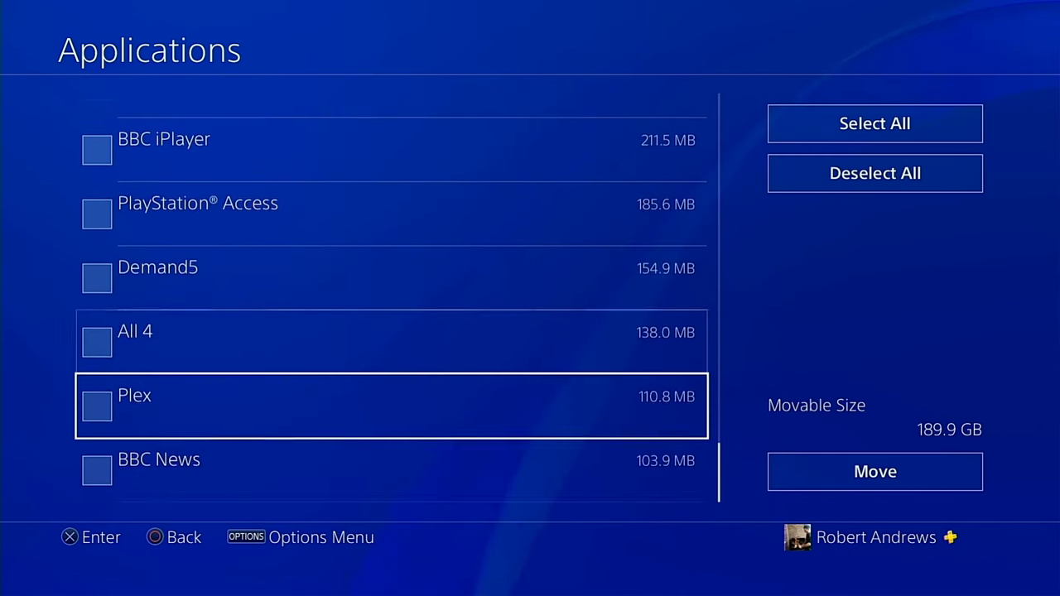
key(Down)
key(Right)
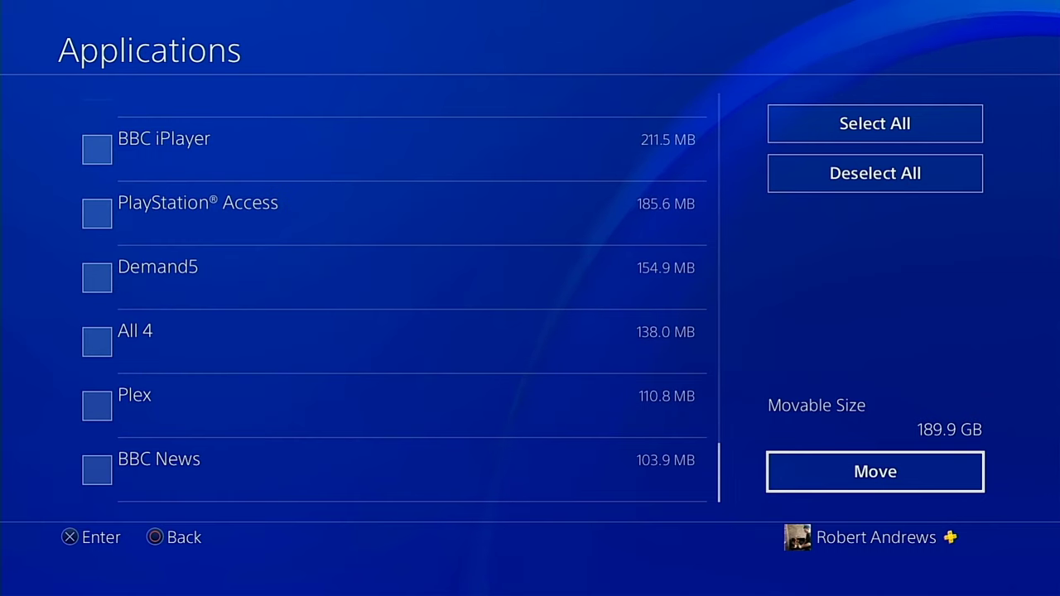
key(Return)
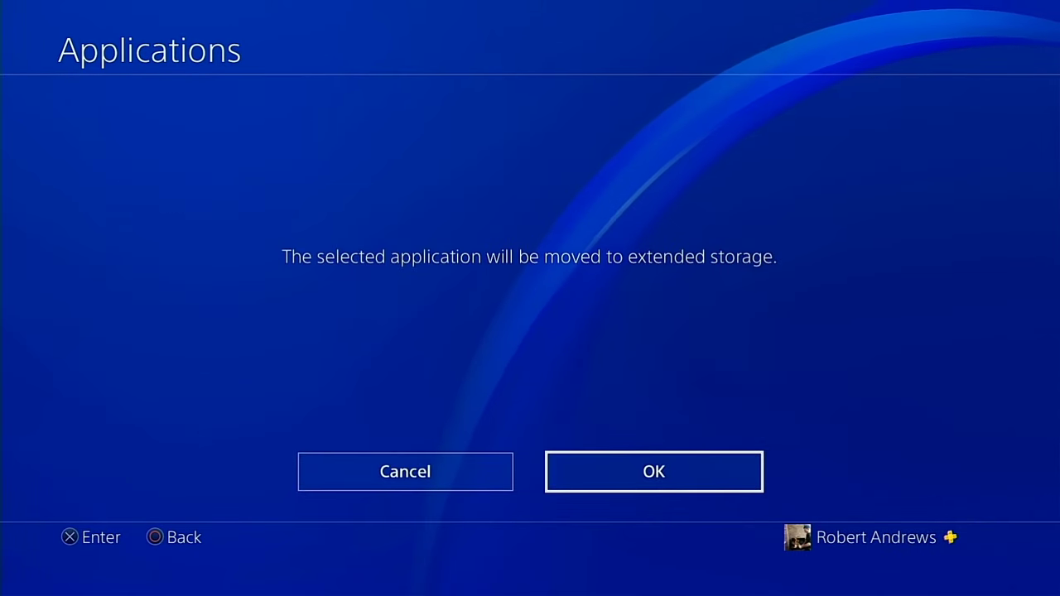
key(Return)
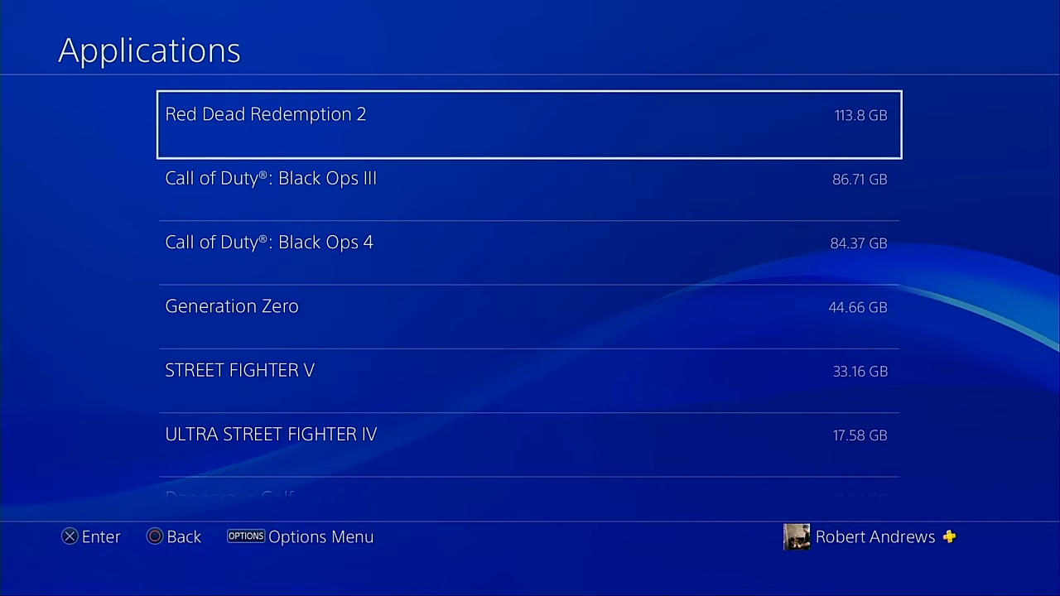
Step: Return to the Storage overview and check the options of Extended Storage for the application install location
key(Down)
key(Down)
key(Escape)
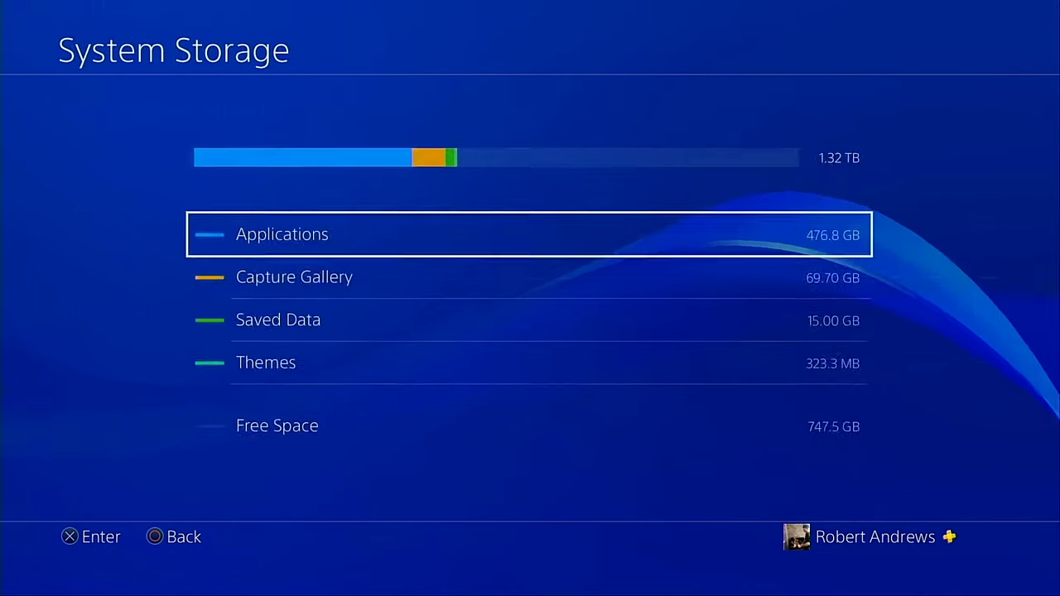
key(Escape)
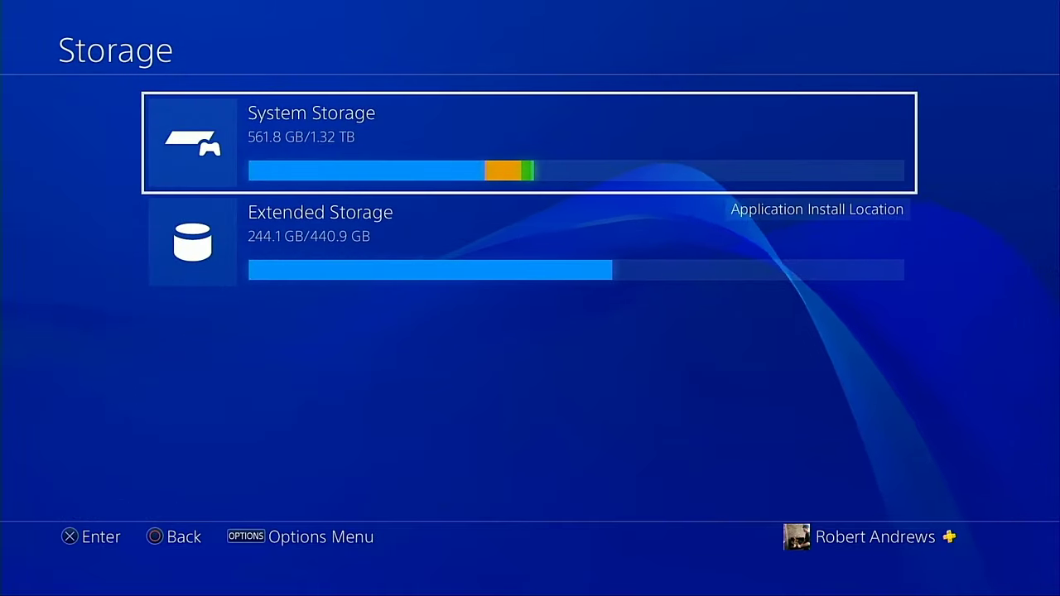
key(Down)
key(Menu)
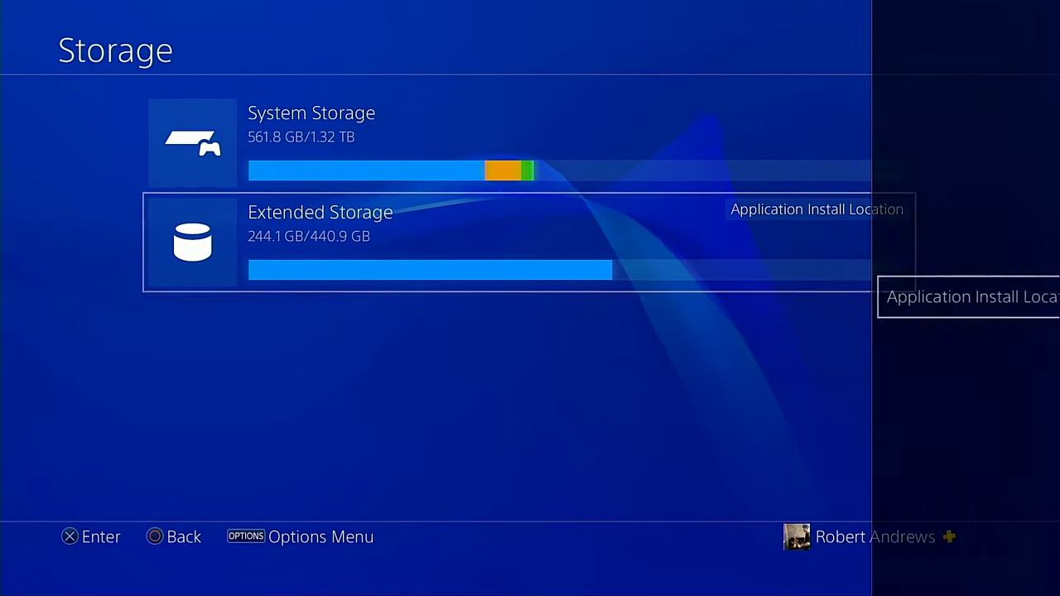
key(Escape)
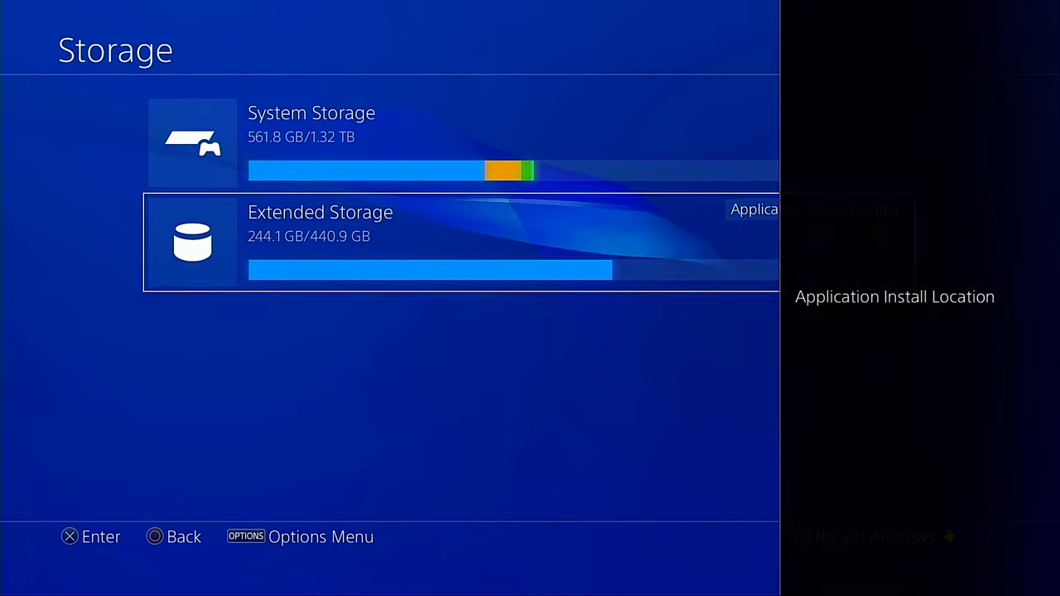
key(Escape)
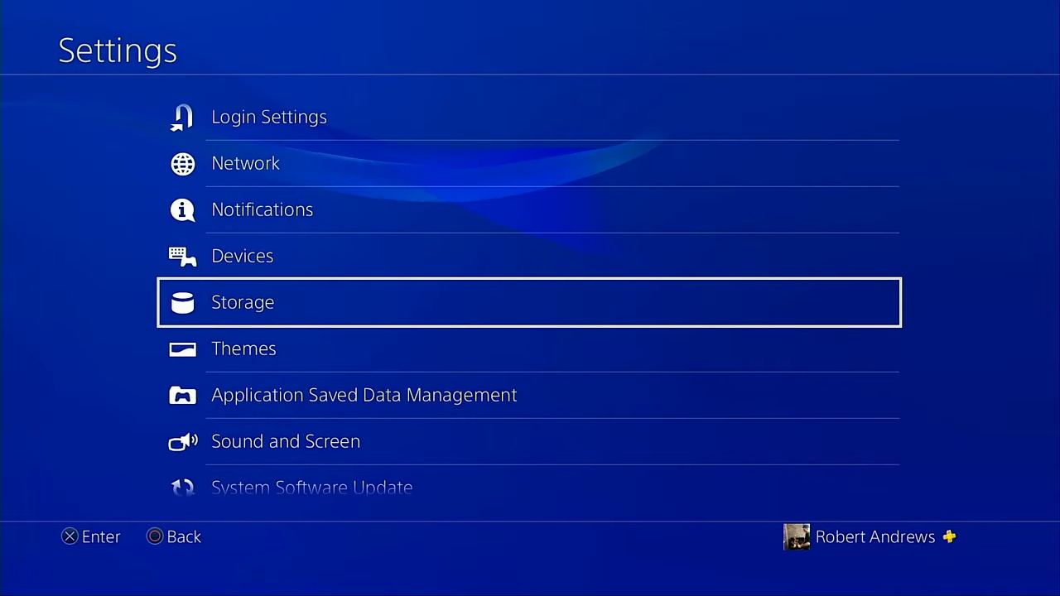
Step: Leave the settings and look through the row of games on the home screen
key(Down)
key(Down)
key(Down)
key(Down)
key(Down)
key(Down)
key(Down)
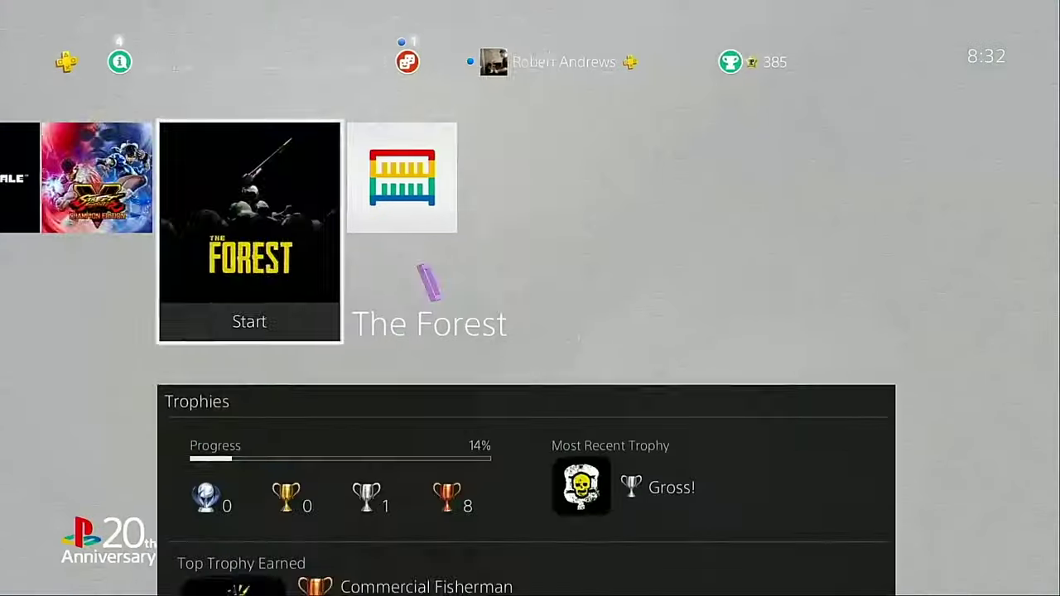
key(Left)
key(Left)
key(Left)
key(Left)
key(Left)
key(Left)
key(Left)
key(Left)
key(Left)
key(Left)
Step: View the information page of Grand Theft Auto V to check which storage it is installed in
key(Right)
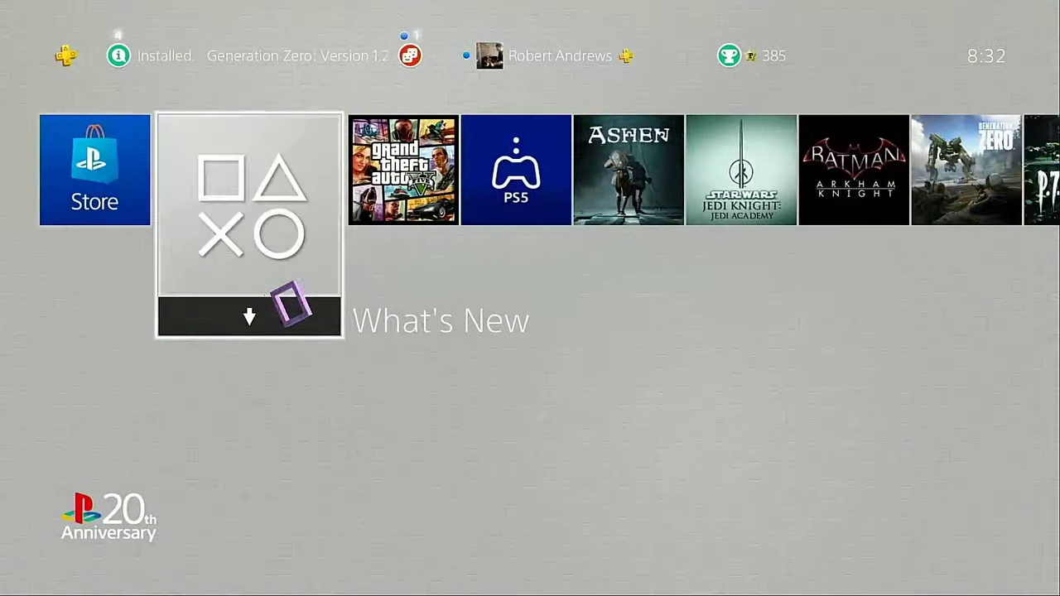
key(Right)
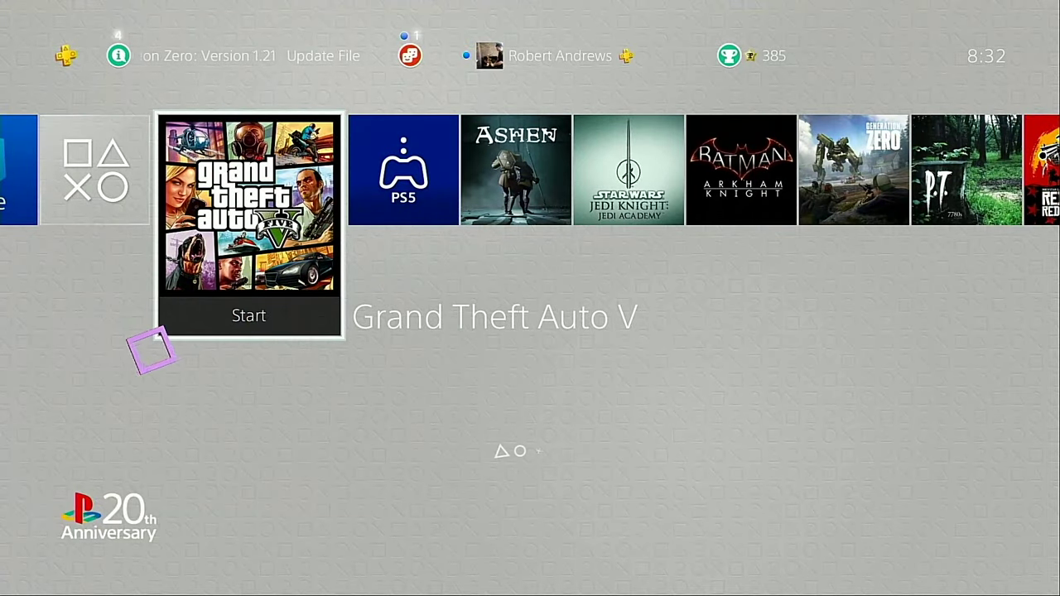
key(Menu)
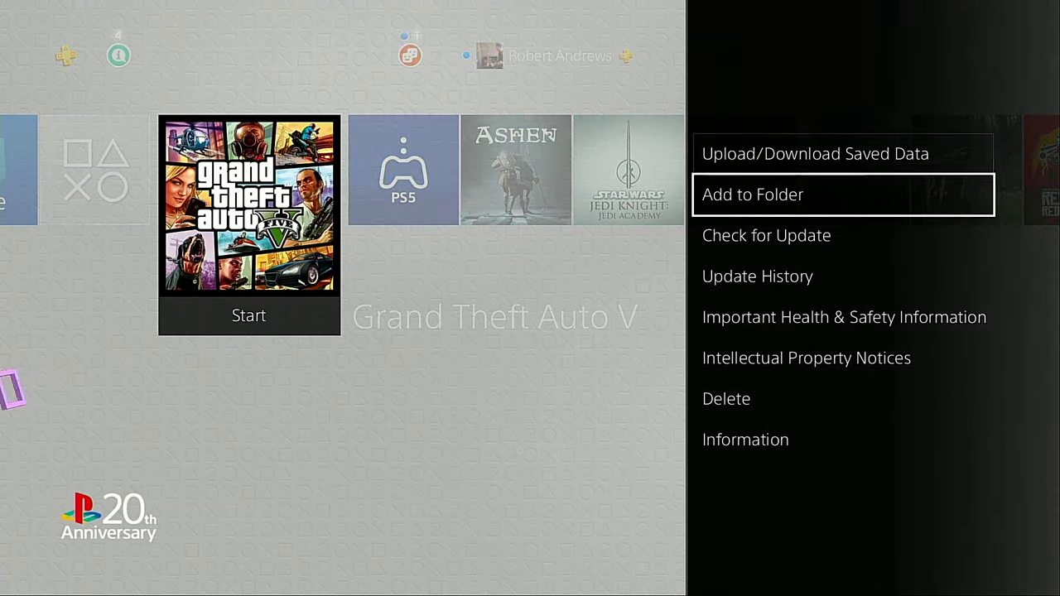
key(Down)
key(Down)
key(Down)
key(Down)
key(Down)
key(Down)
key(Return)
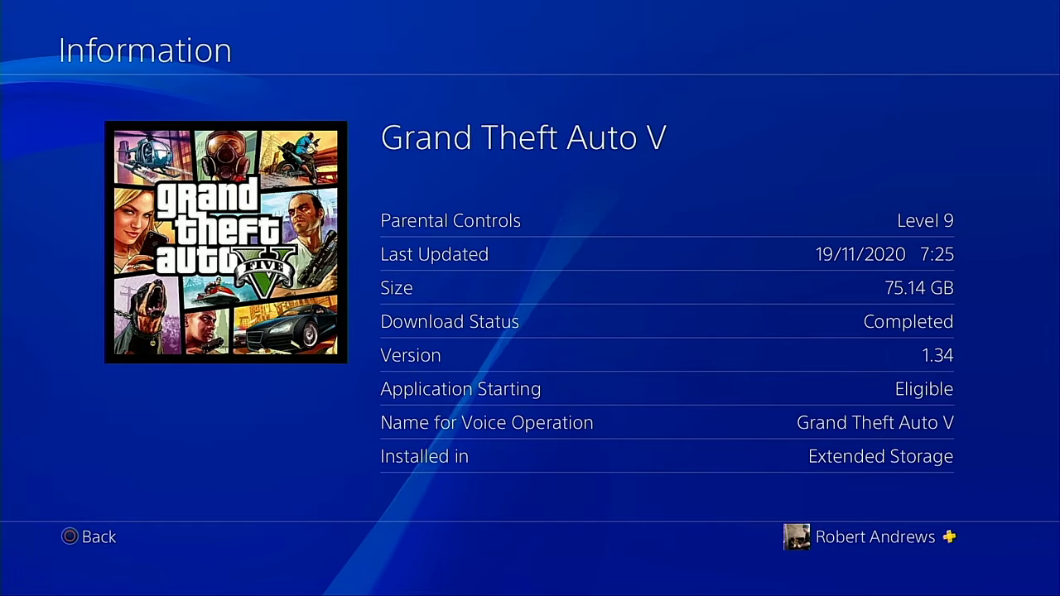
key(Escape)
Step: Look along the home screen's games and open the console's Settings
key(Right)
key(Right)
key(Right)
key(Right)
key(Right)
key(Right)
key(Right)
key(Right)
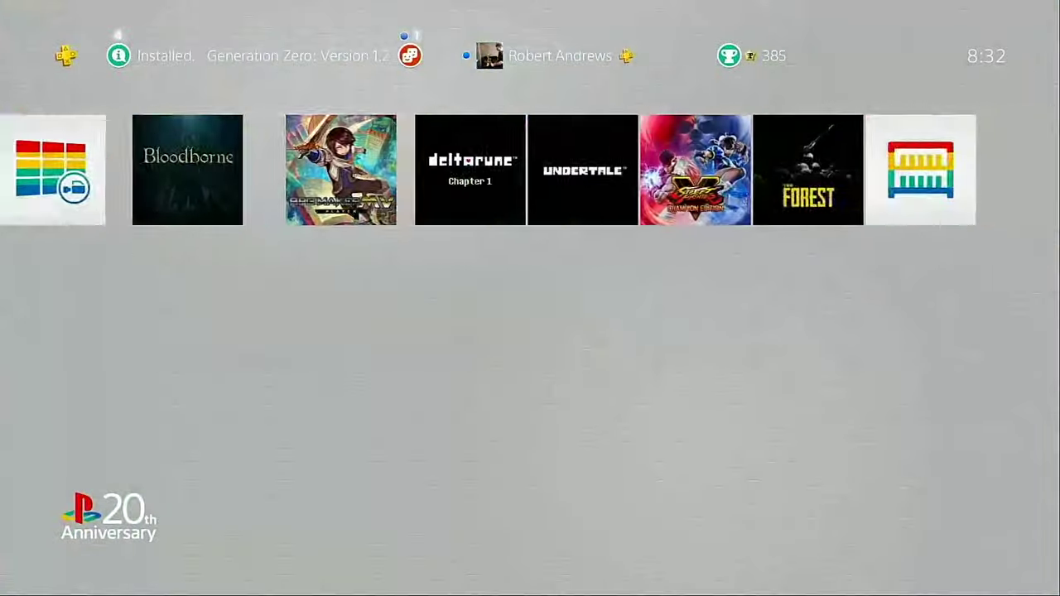
key(Up)
key(Right)
key(Left)
key(Return)
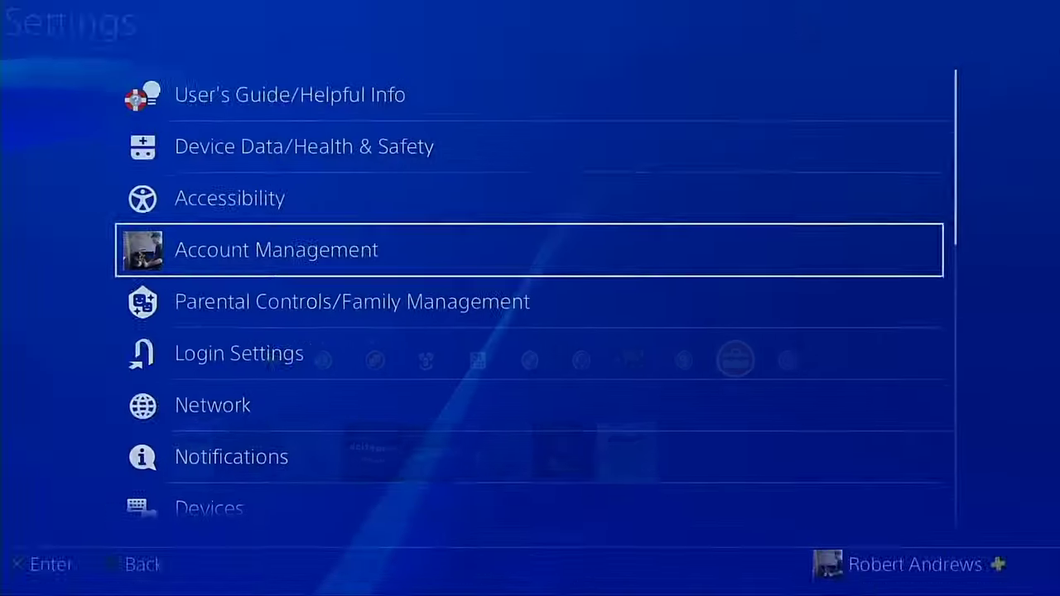
Step: Look through the whole Settings list for the entry that manages connected devices
key(Down)
key(Down)
key(Down)
key(Down)
key(Down)
key(Down)
key(Down)
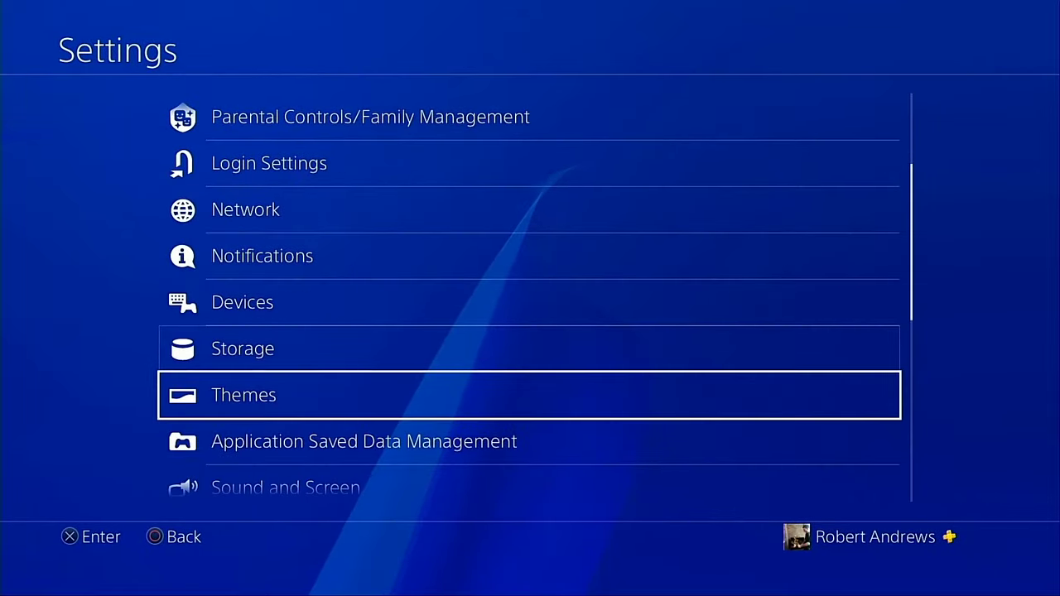
key(Down)
key(Down)
key(Down)
key(Down)
key(Down)
key(Down)
key(Down)
key(Down)
key(Down)
key(Down)
key(Down)
key(Down)
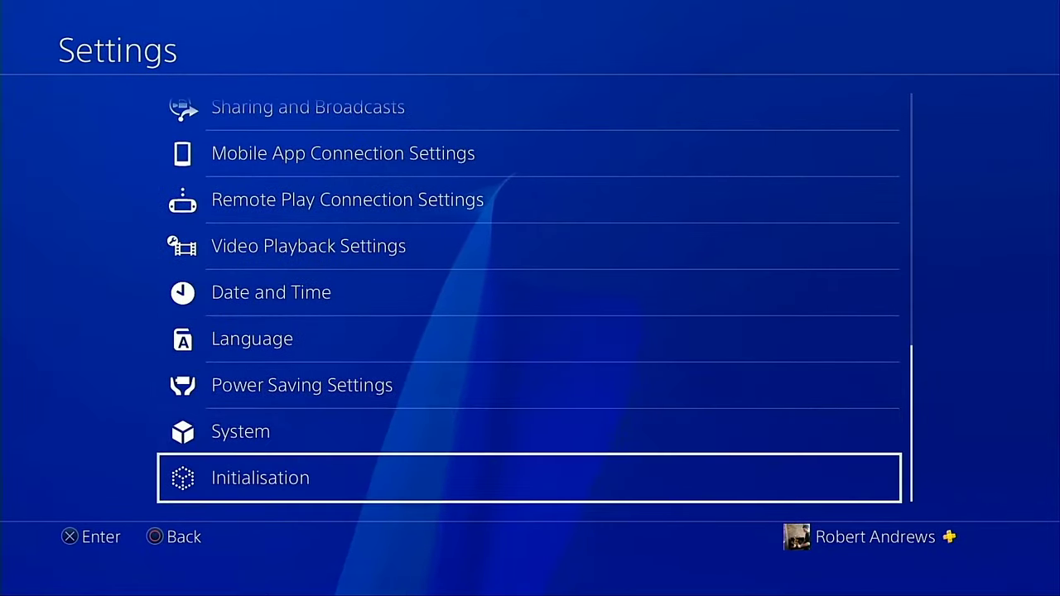
key(Up)
key(Down)
key(Up)
key(Up)
key(Up)
key(Up)
key(Up)
key(Up)
key(Up)
key(Up)
key(Up)
key(Up)
key(Up)
key(Up)
key(Up)
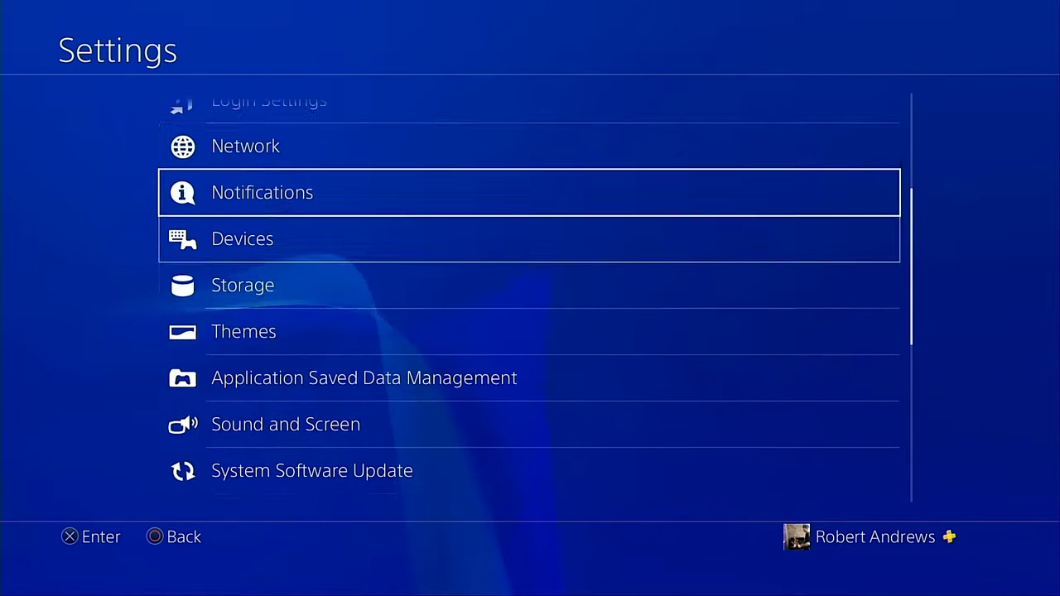
Step: Open the list of USB Storage Devices in the Devices settings
key(Up)
key(Down)
key(Down)
key(Return)
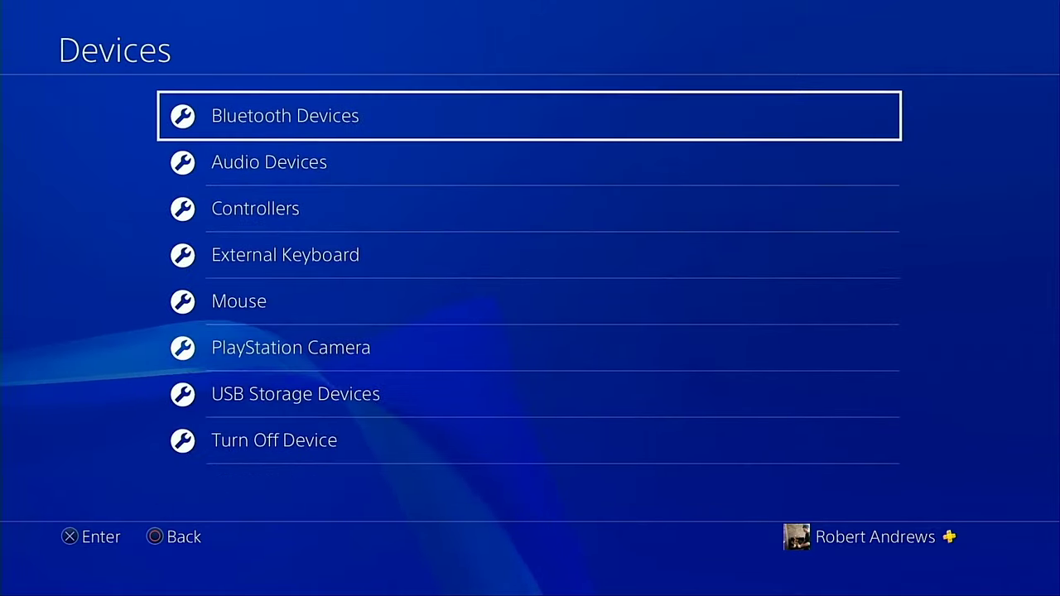
key(Down)
key(Down)
key(Down)
key(Down)
key(Down)
key(Down)
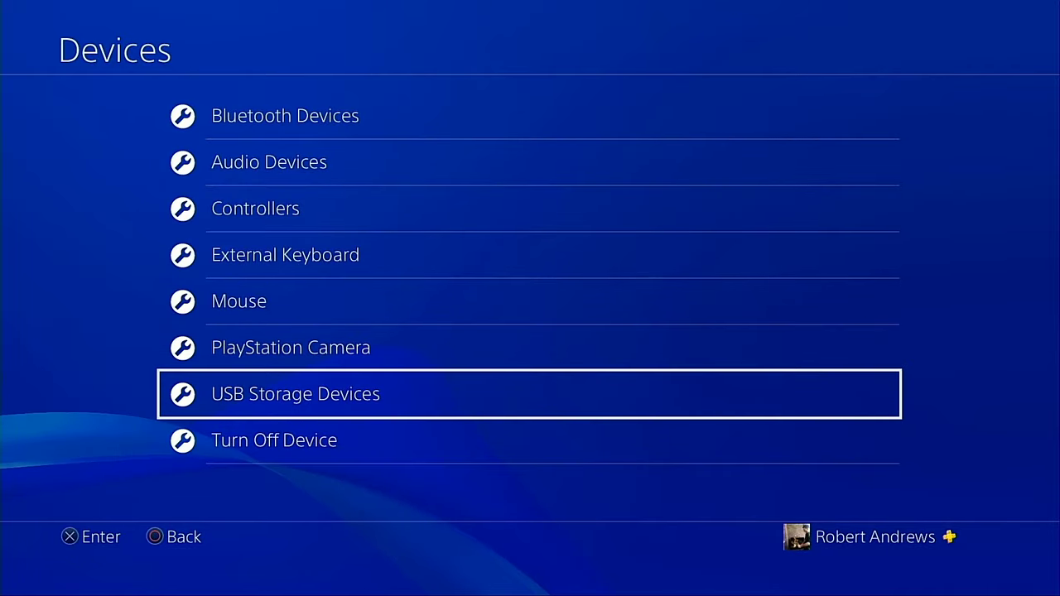
key(Return)
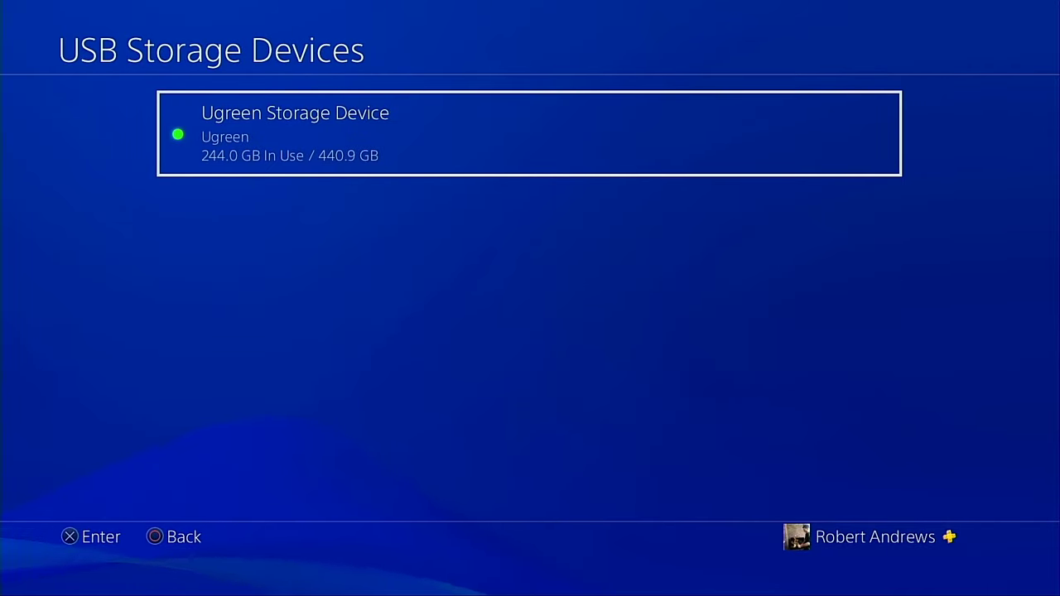
Step: Stop using the Ugreen Storage Device as extended storage so it can be disconnected safely
key(Return)
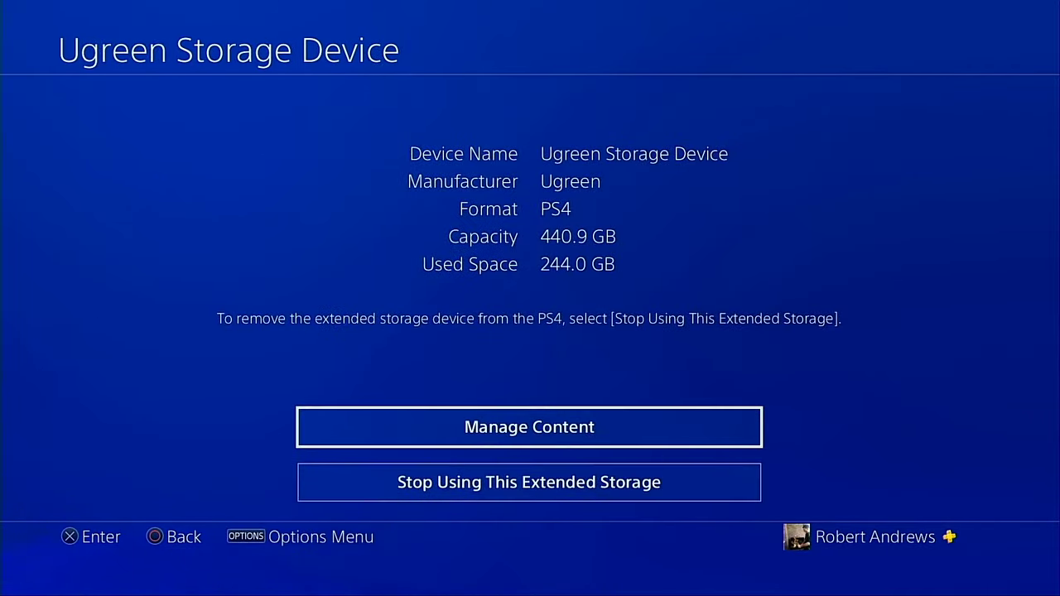
key(Down)
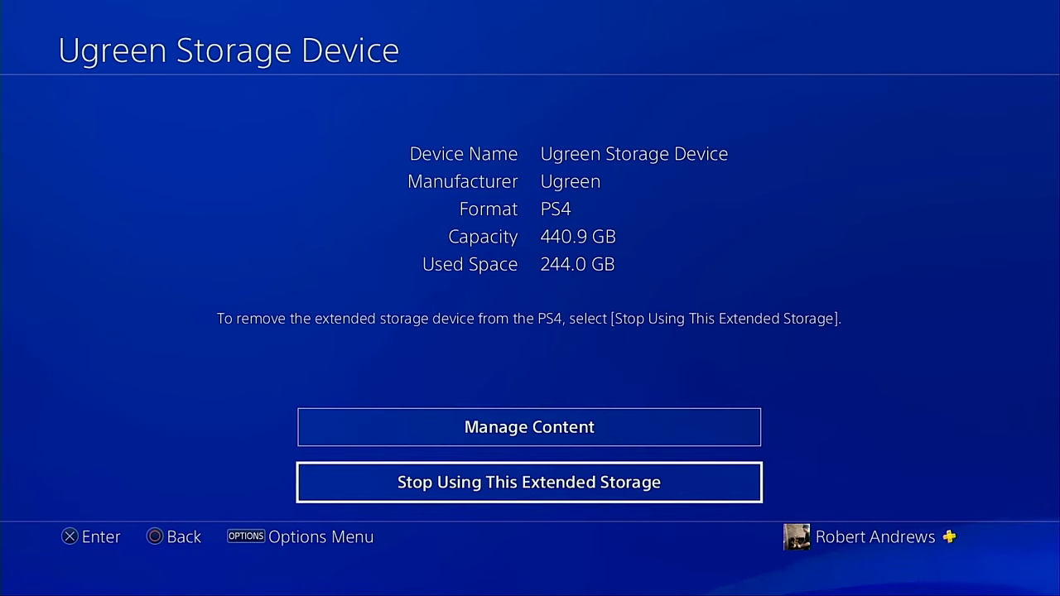
key(Return)
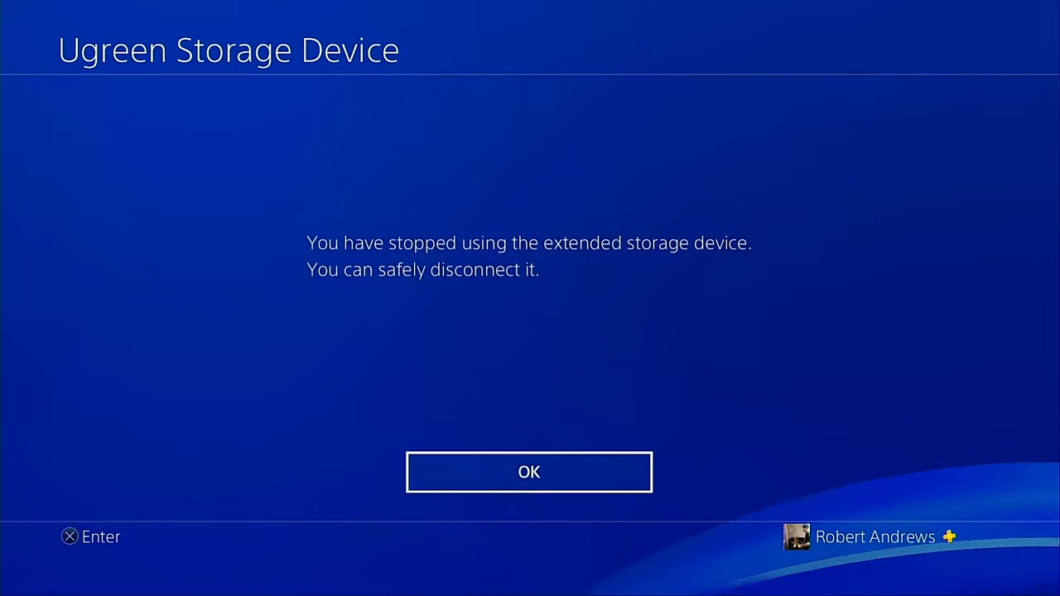
key(Return)
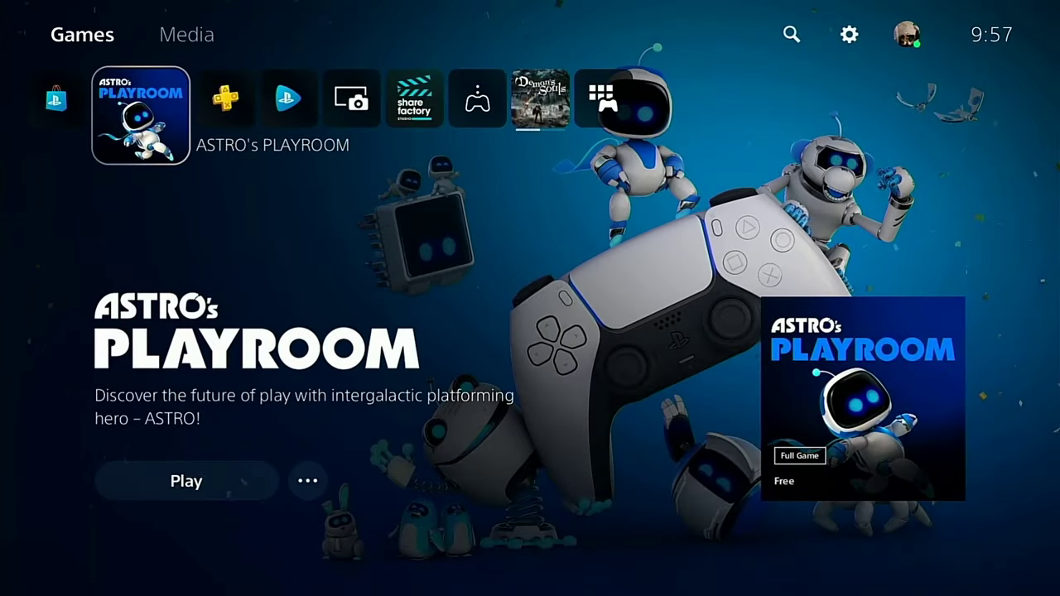
Step: Switch to the PS5 home screen and open Your Collection in the Game Library
key(Right)
key(Right)
key(Right)
key(Right)
key(Right)
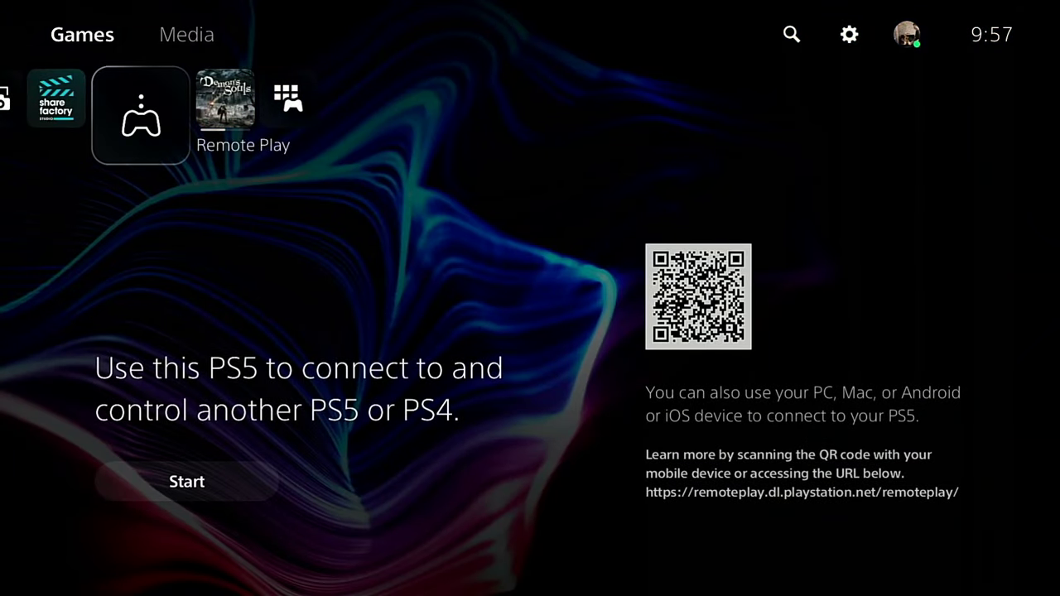
key(Right)
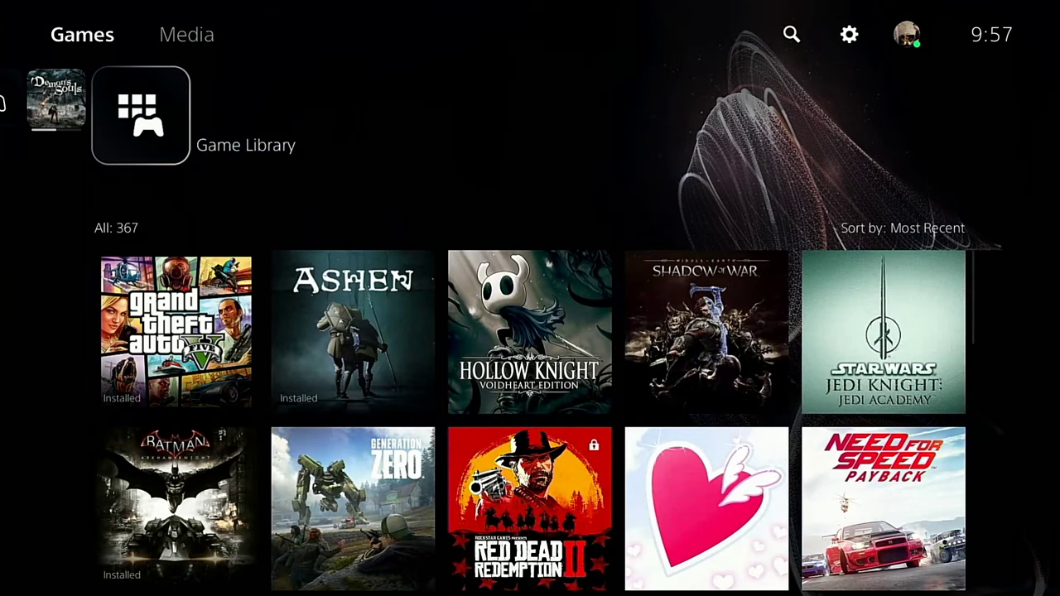
key(Down)
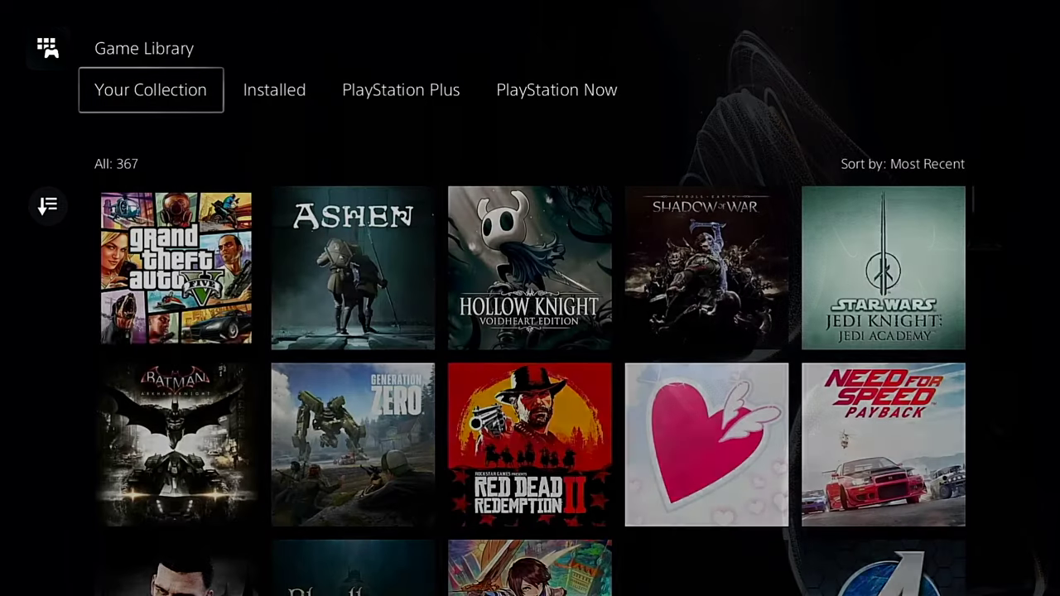
Step: Look over the Games and Media sections of the PS5 home screen
key(Up)
key(Up)
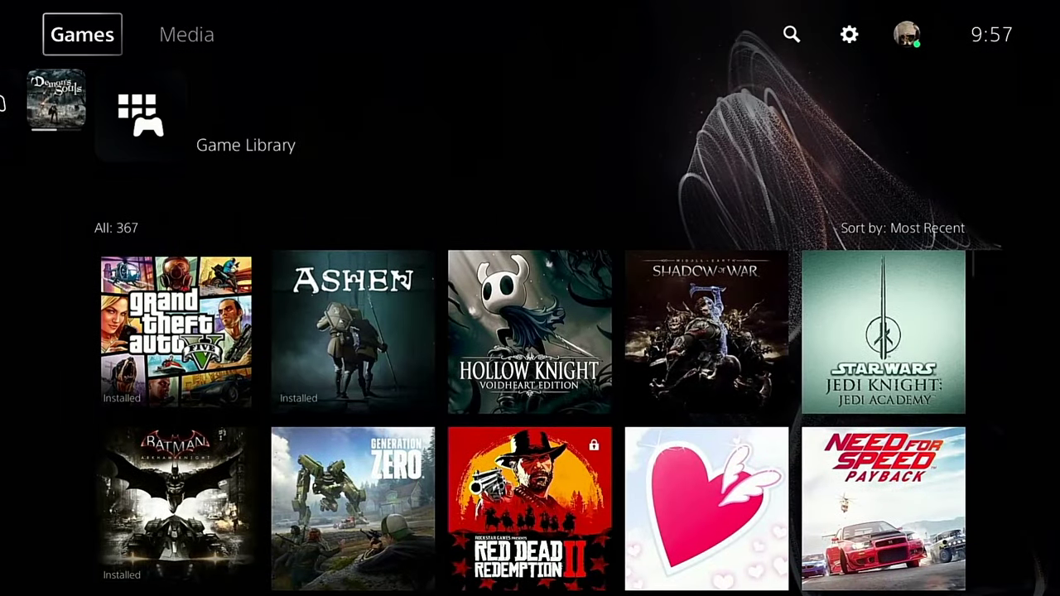
key(Right)
key(Up)
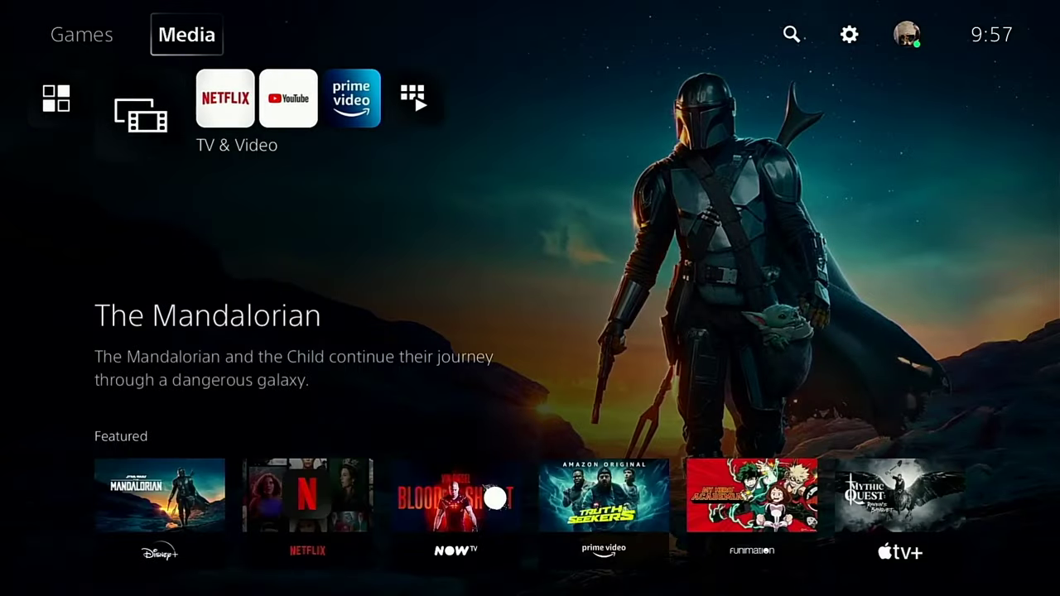
key(Left)
key(Right)
key(Right)
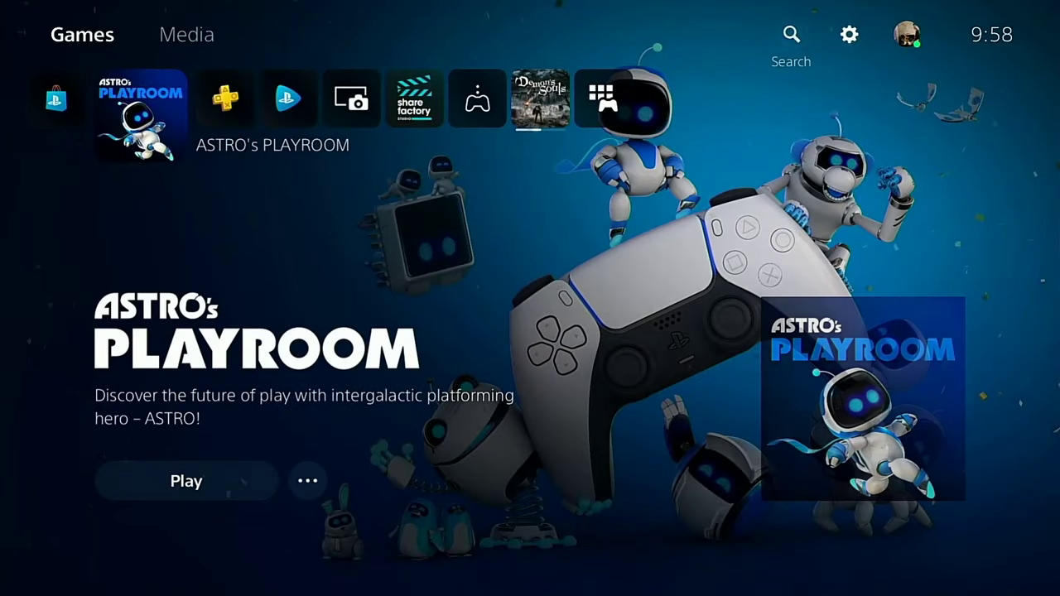
key(Right)
key(Right)
key(Left)
key(Left)
key(Down)
key(Left)
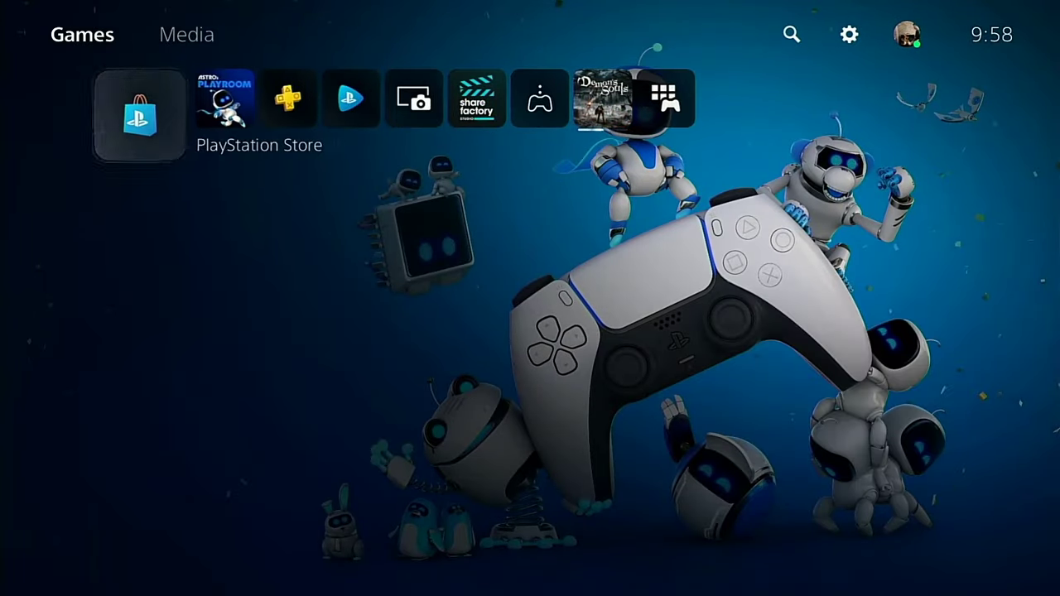
Step: Return to the Game Library from the Games home screen and enter the collection at Grand Theft Auto V
key(Right)
key(Right)
key(Right)
key(Right)
key(Right)
key(Right)
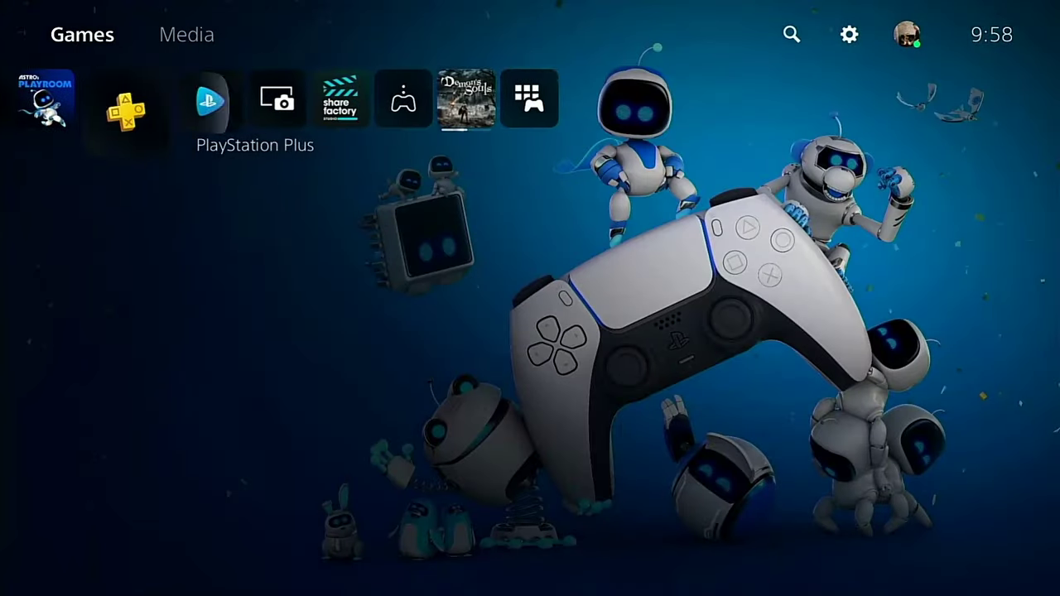
key(Right)
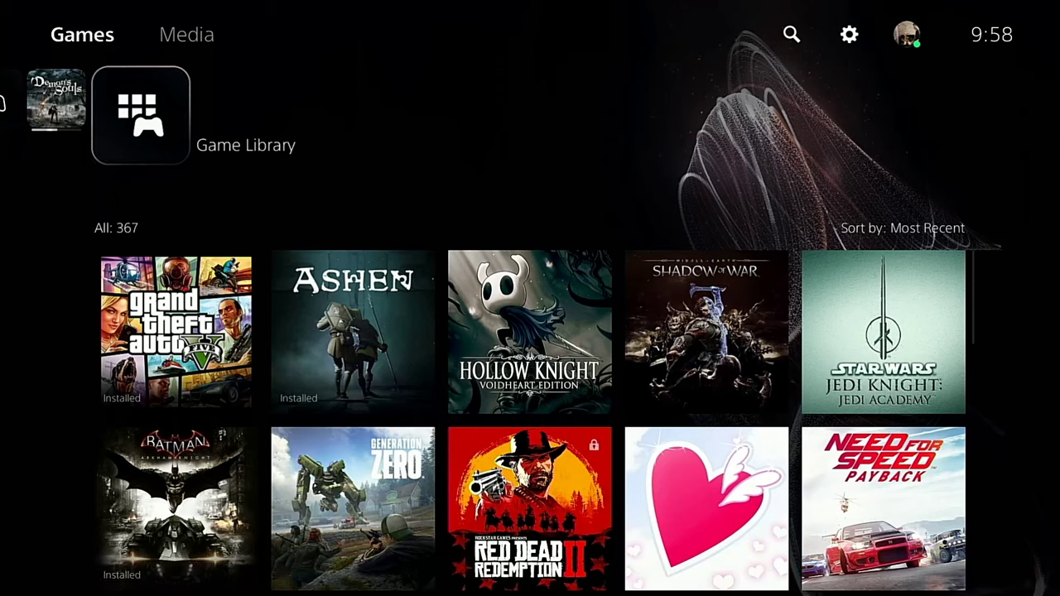
key(Up)
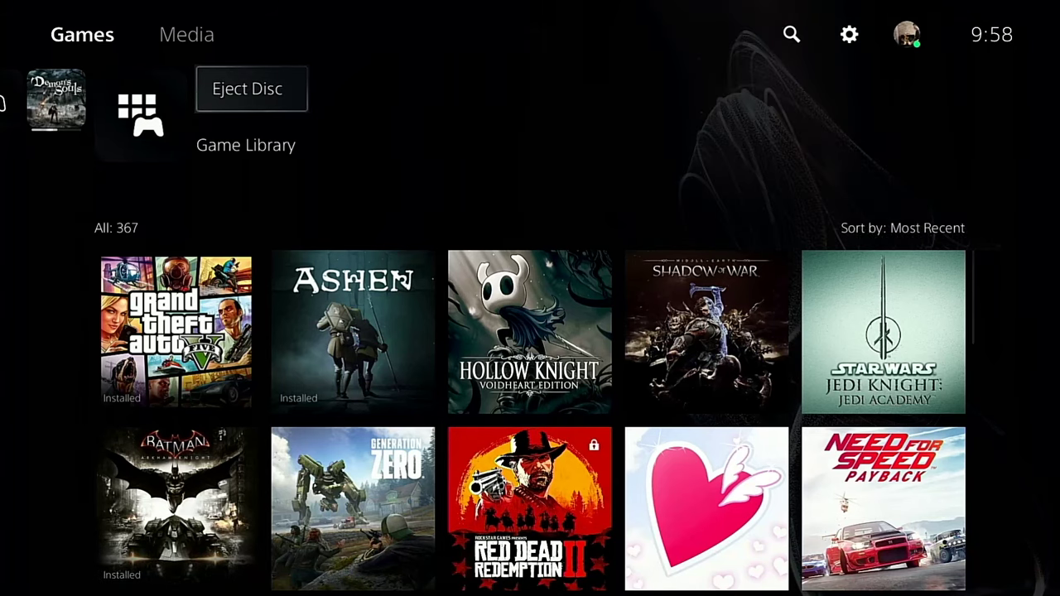
key(Down)
key(Return)
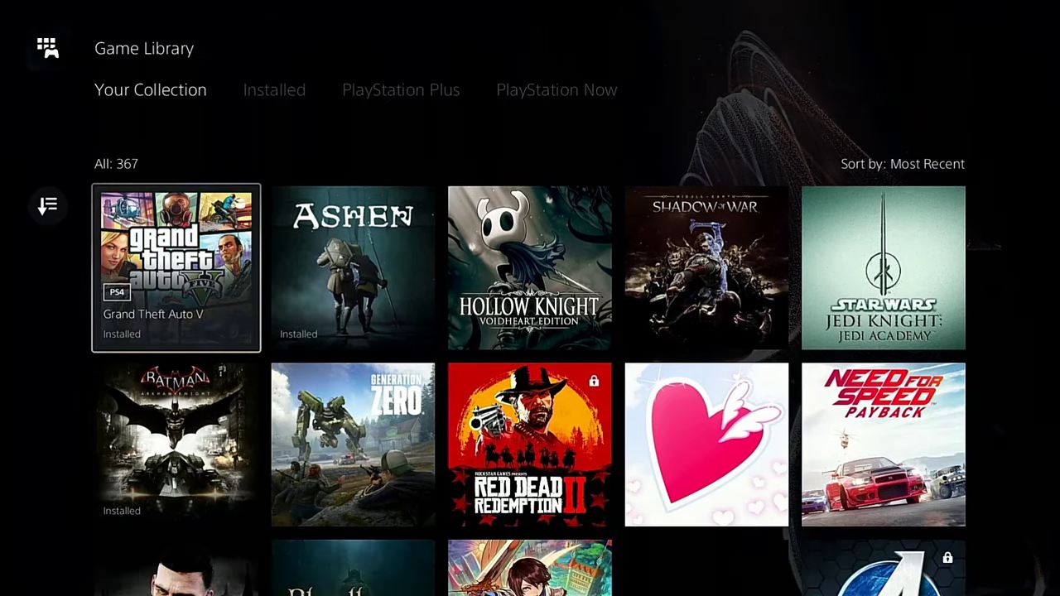
Step: Review the options offered for the installed PS4 game Grand Theft Auto V in Your Collection
key(Menu)
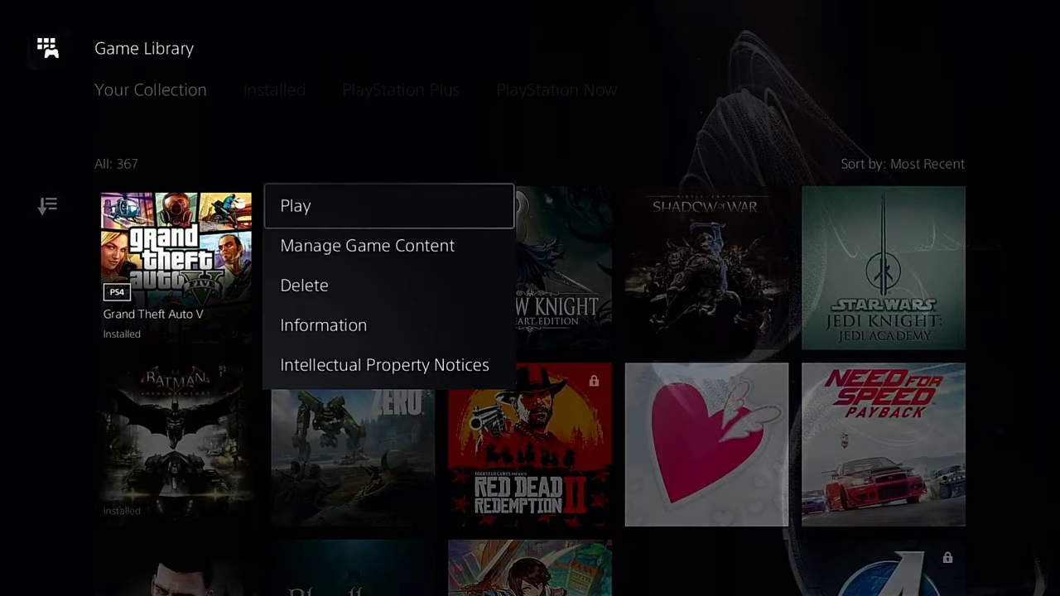
key(Escape)
key(Down)
key(Down)
key(Down)
key(Down)
key(Down)
key(Down)
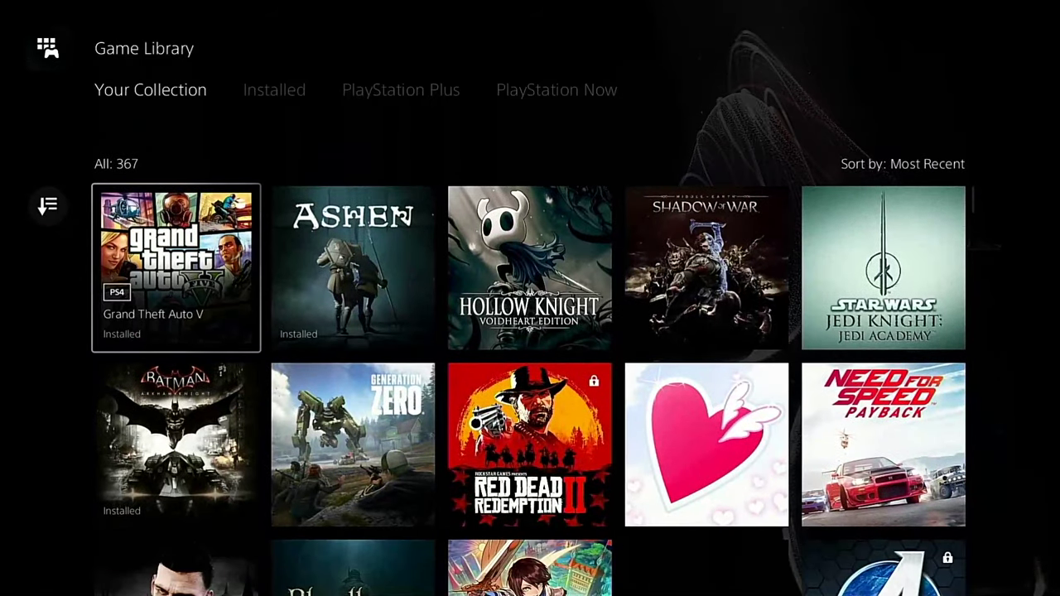
Step: Compare the Ashen and Grand Theft Auto V tiles for the extended storage marker
key(Right)
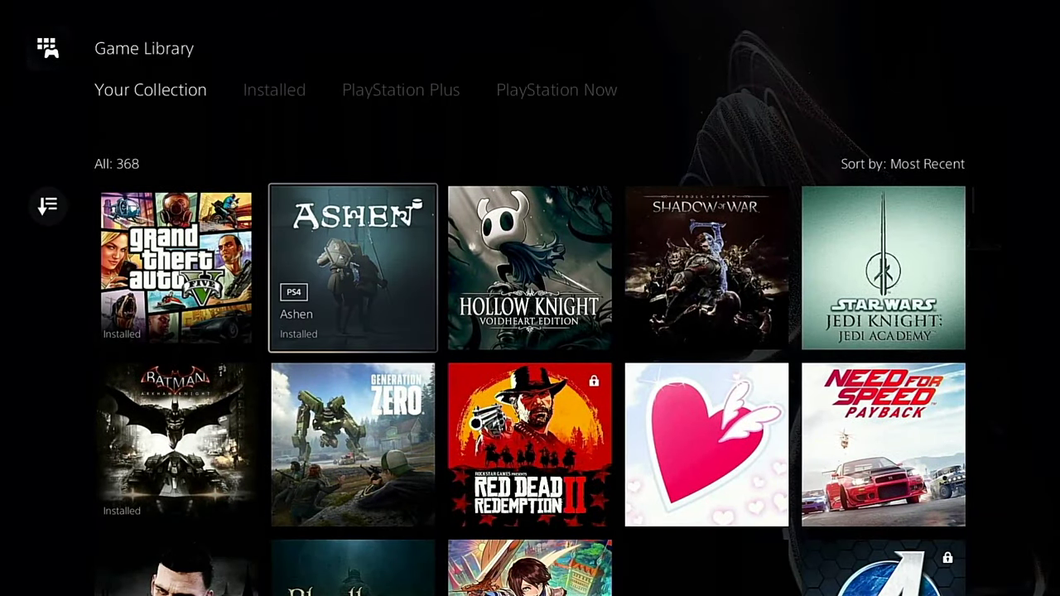
key(Left)
key(Right)
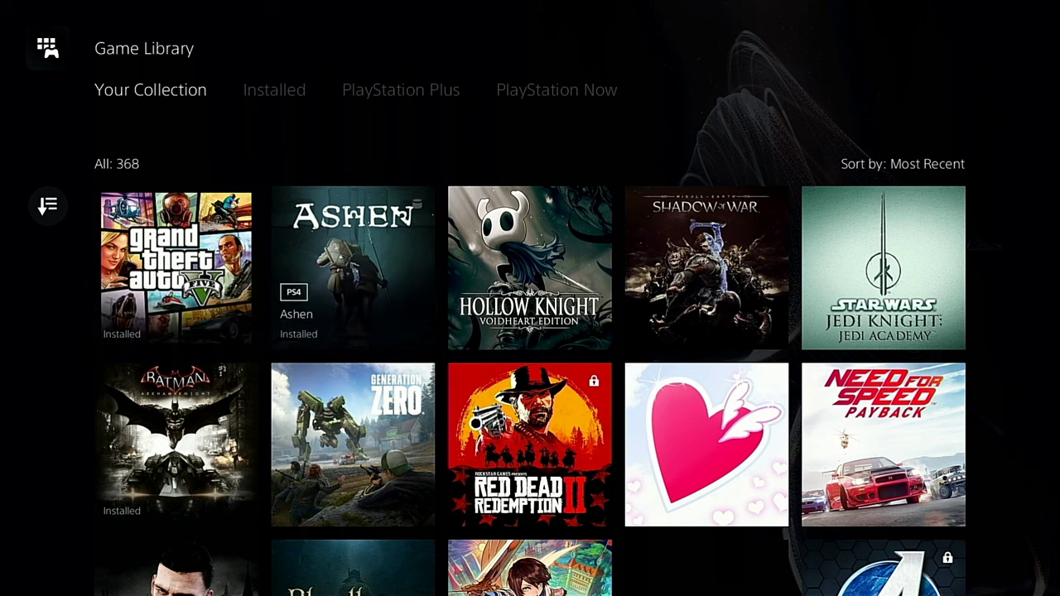
Step: Open the Grand Theft Auto V game page and check its additional options
key(Left)
key(Return)
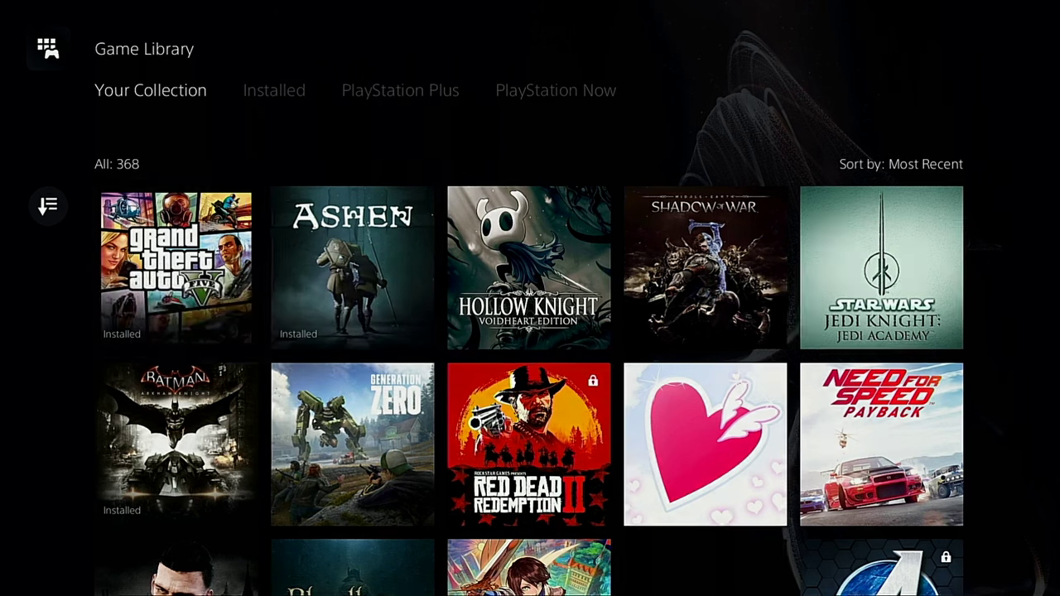
key(Right)
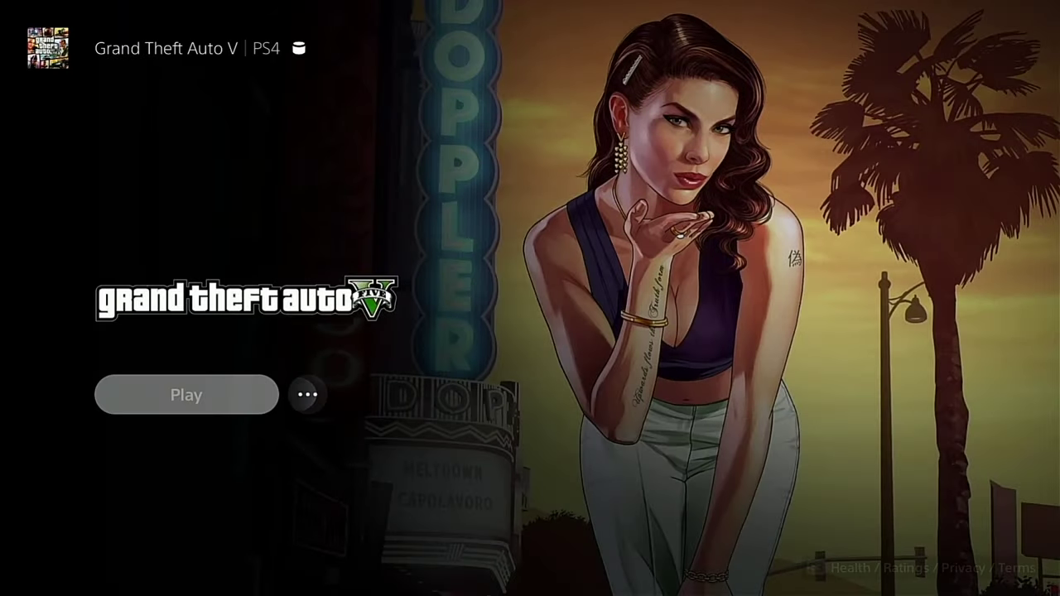
key(Return)
key(Down)
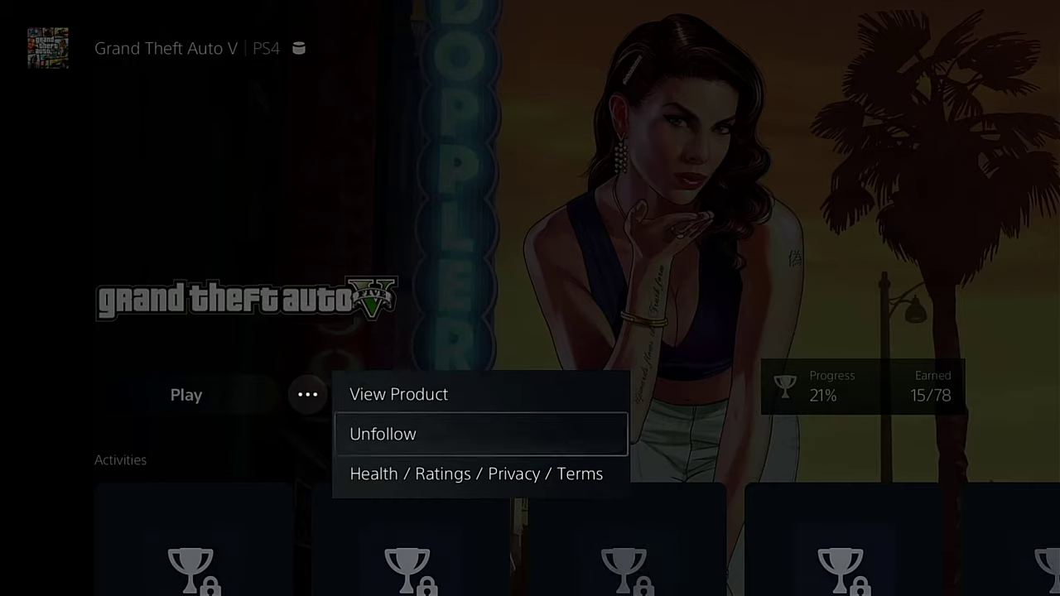
key(Escape)
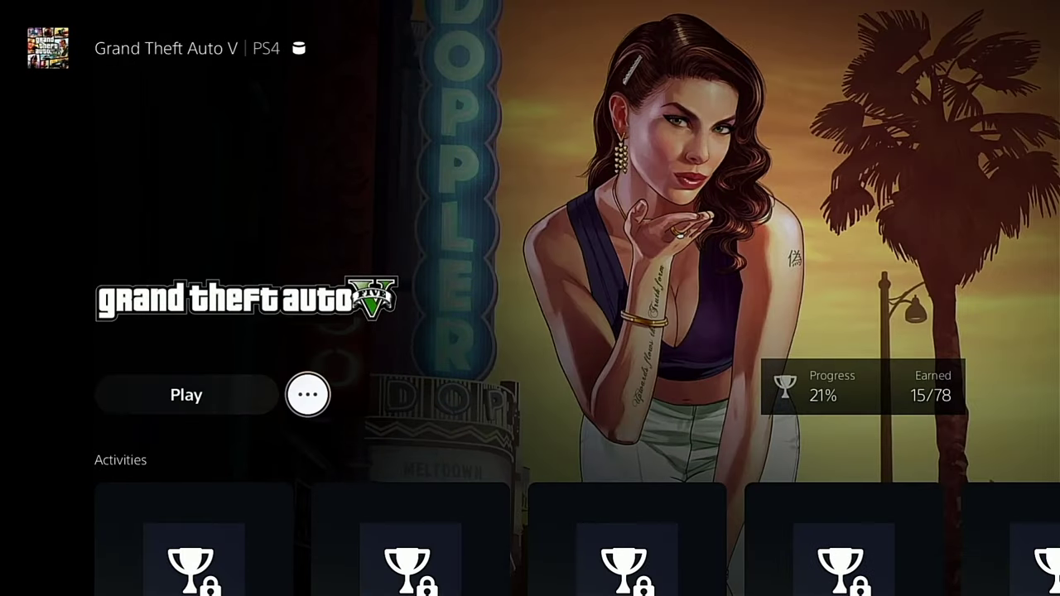